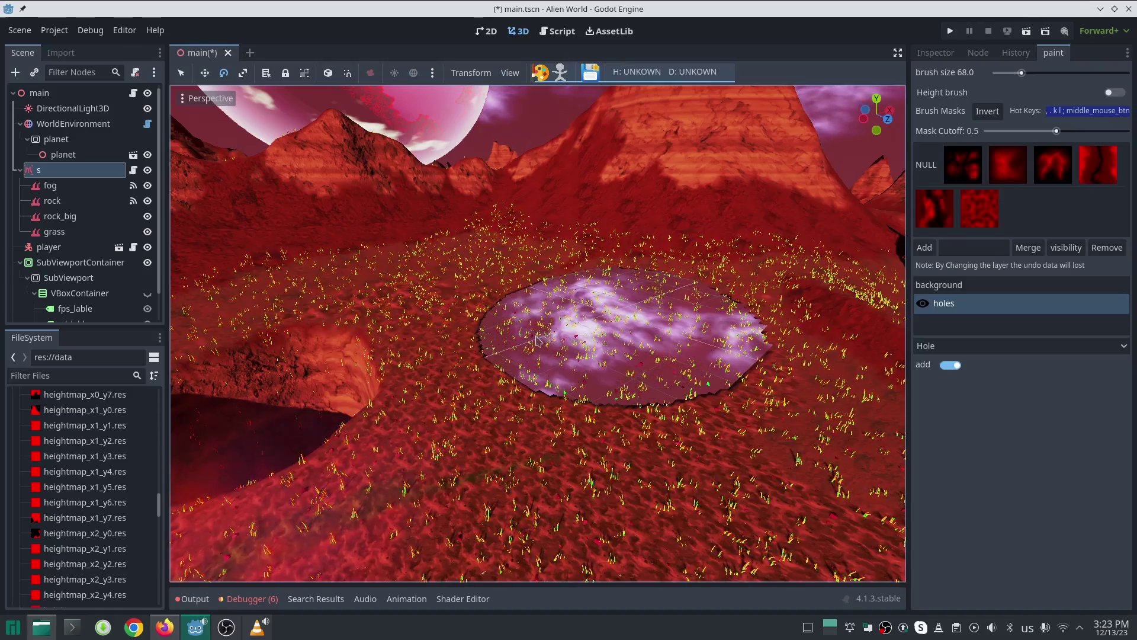
Widen the round hole beside the pit on the holes layer, painting with the Hole brush at size 68
mouse_move(536, 340)
left_mouse_down()
mouse_move(503, 388)
mouse_move(763, 350)
left_mouse_up()
scroll(752, 341, "down", 3)
middle_click_drag(747, 338, 763, 345)
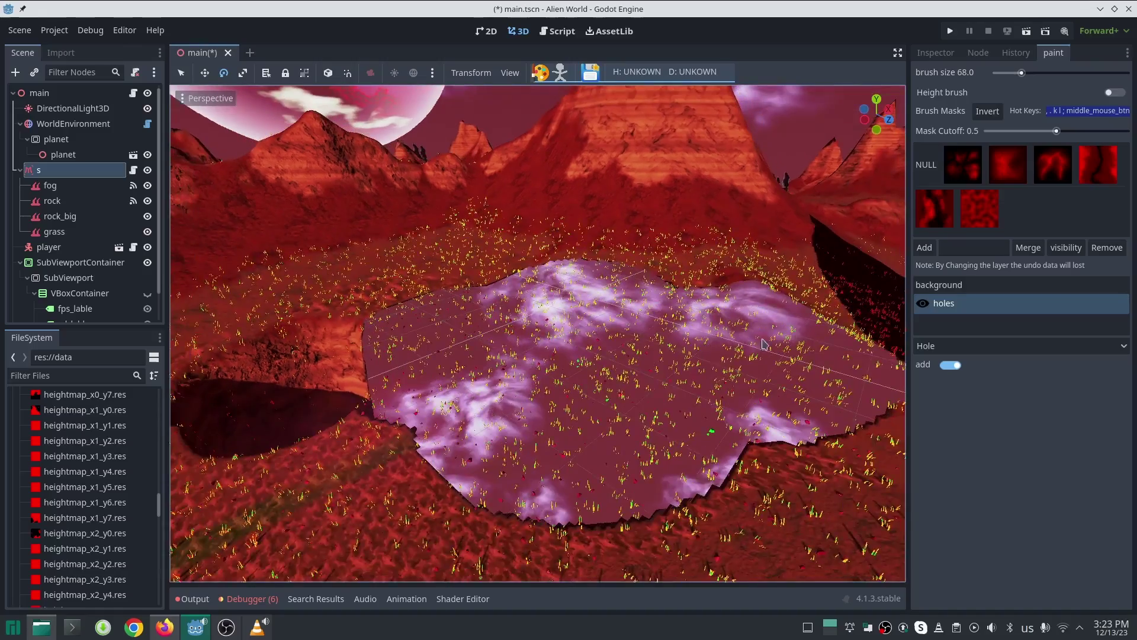
Switch the Hole brush from adding to removing and paint over the large hole to fill it in
left_click(951, 365)
middle_click_drag(841, 380, 797, 401)
scroll(593, 415, "down", 2)
mouse_move(521, 468)
left_mouse_down()
mouse_move(591, 330)
mouse_move(521, 305)
mouse_move(690, 256)
mouse_move(850, 317)
mouse_move(836, 408)
left_mouse_up()
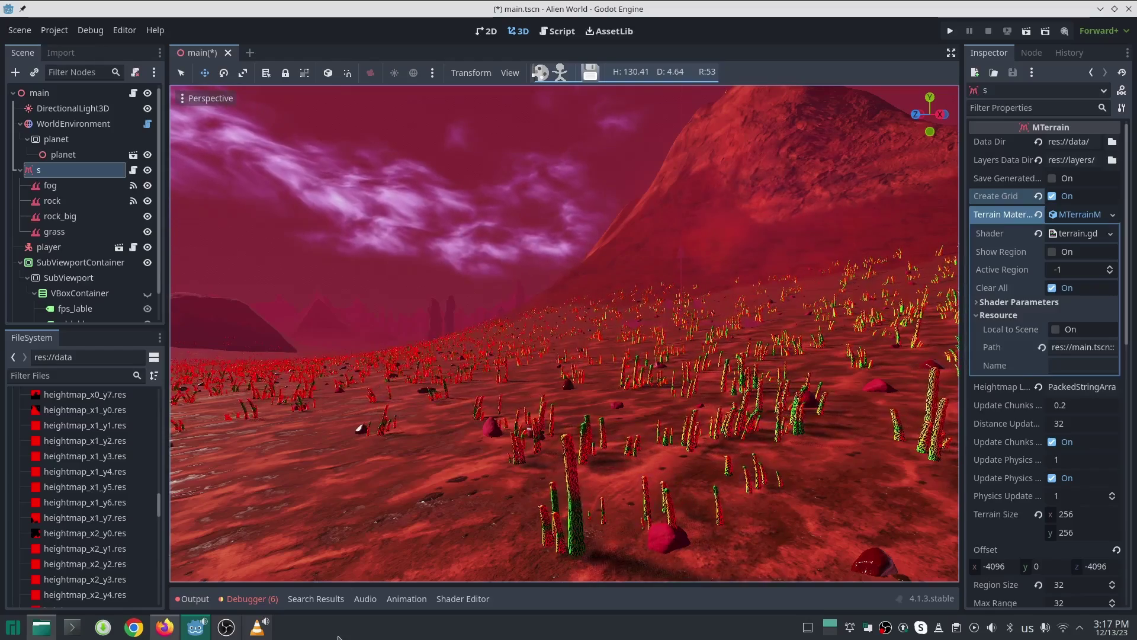
Activate terrain painting and cut a hole in the grassy ground of the background layer using the Hole brush at size 18
left_click(540, 72)
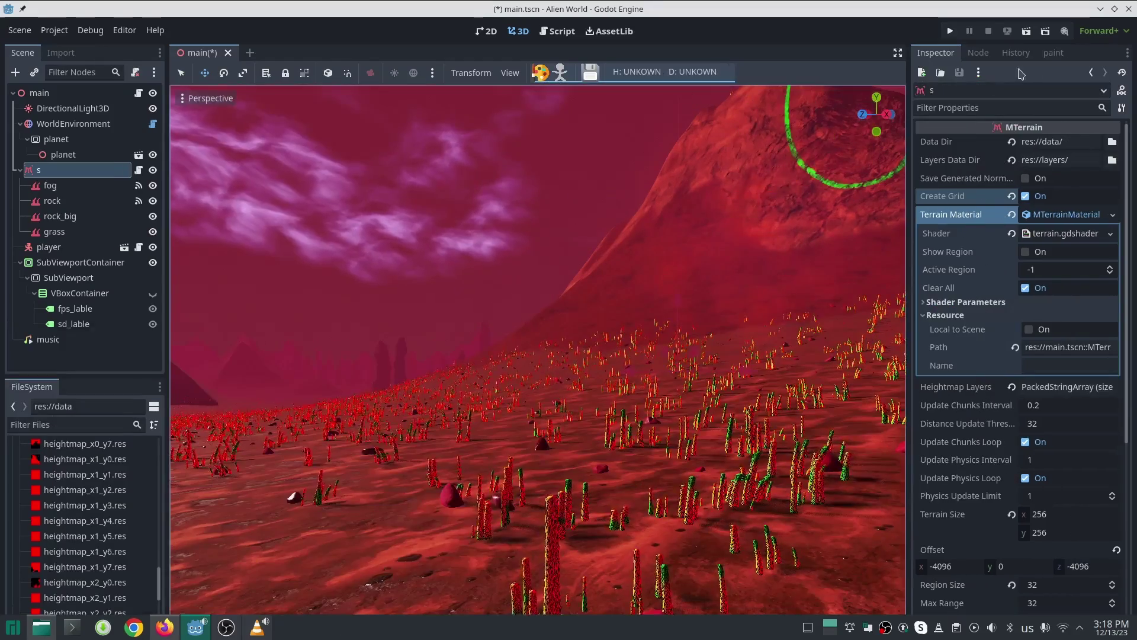
left_click(1053, 53)
left_click(953, 349)
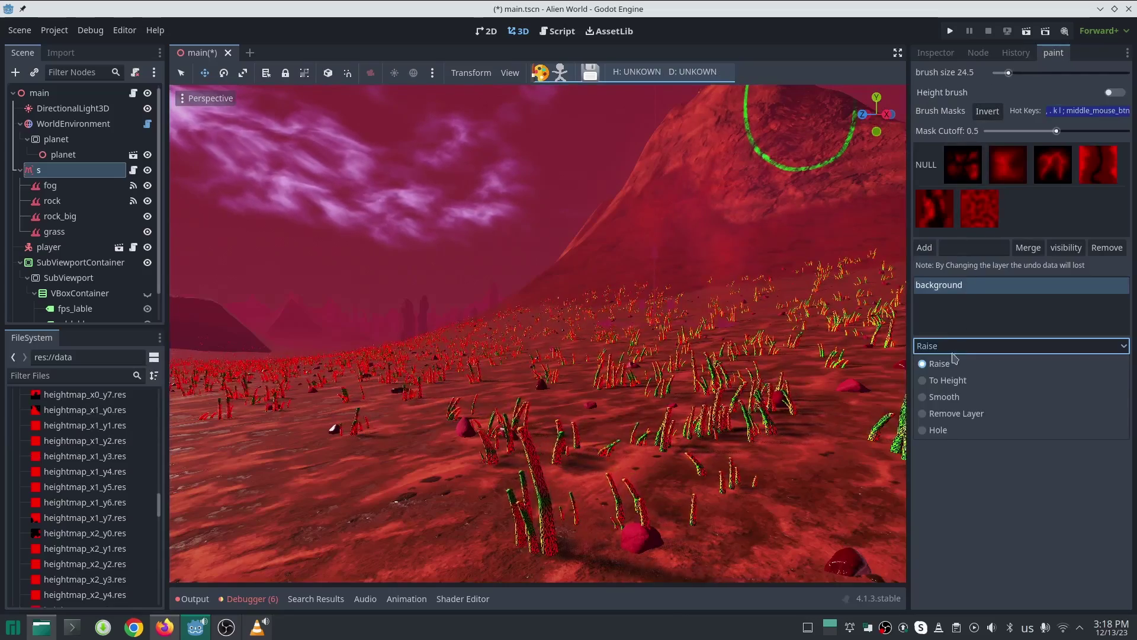
left_click(935, 429)
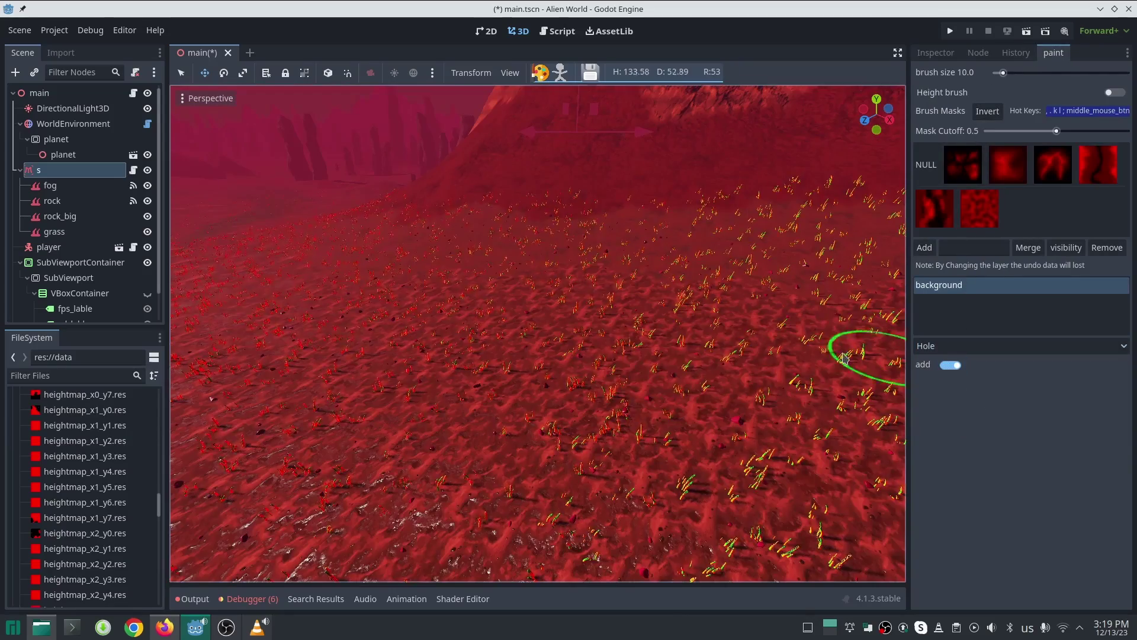
left_click(1006, 72)
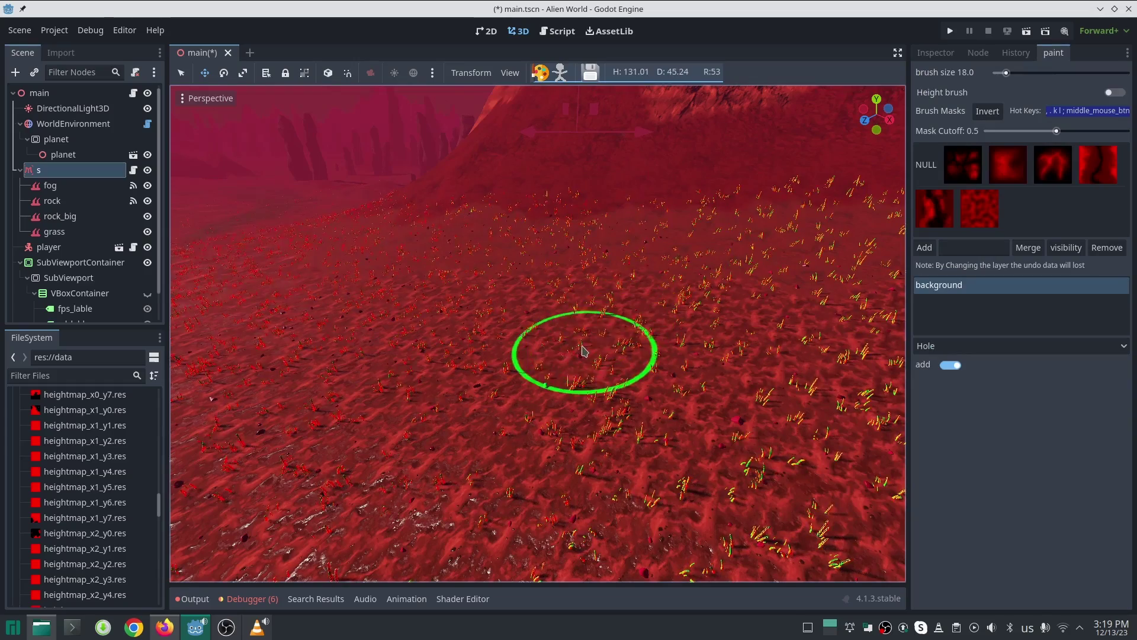
mouse_move(582, 350)
left_mouse_down()
mouse_move(693, 362)
mouse_move(593, 426)
mouse_move(479, 343)
left_mouse_up()
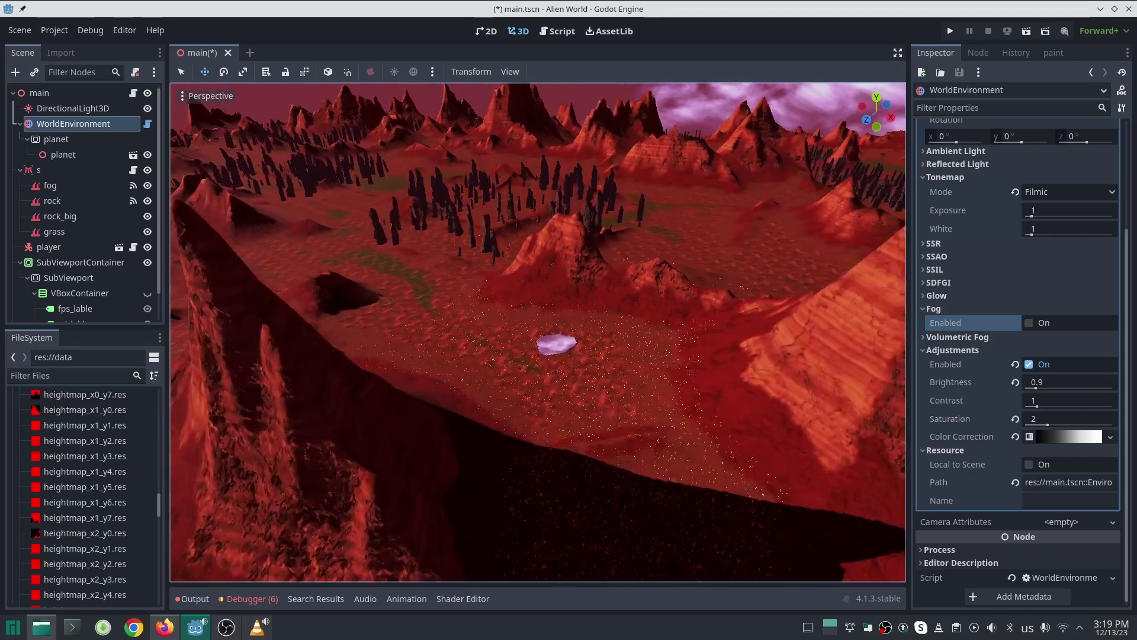
Examine the whole terrain and its hole from a distance and from close up in the expanded 3D view
scroll(538, 332, "down", 12)
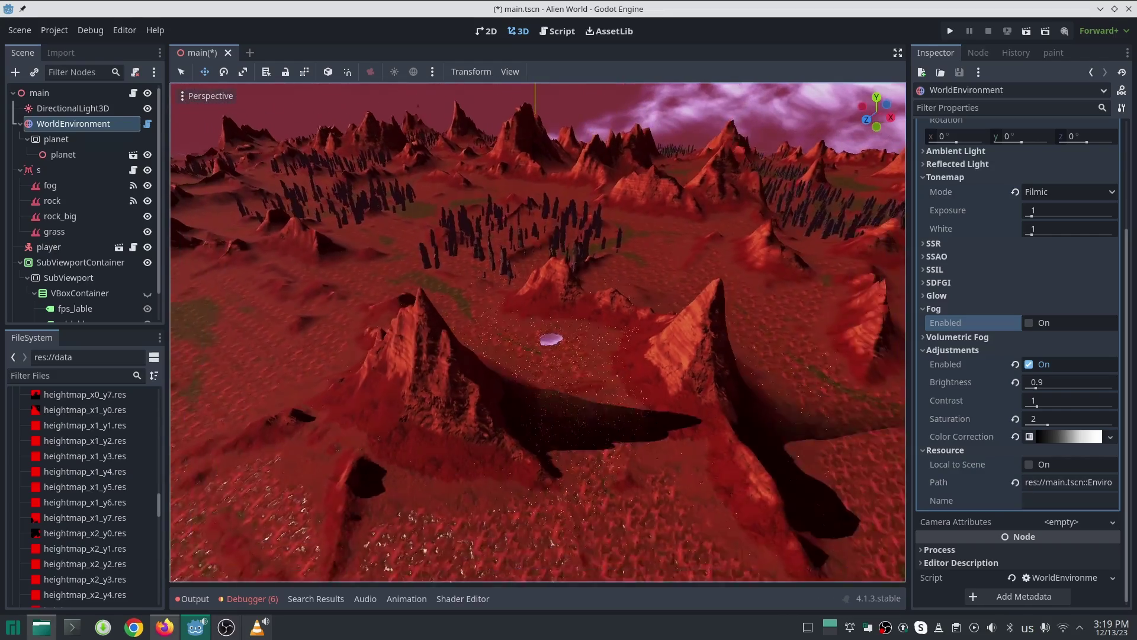
scroll(538, 331, "down", 4)
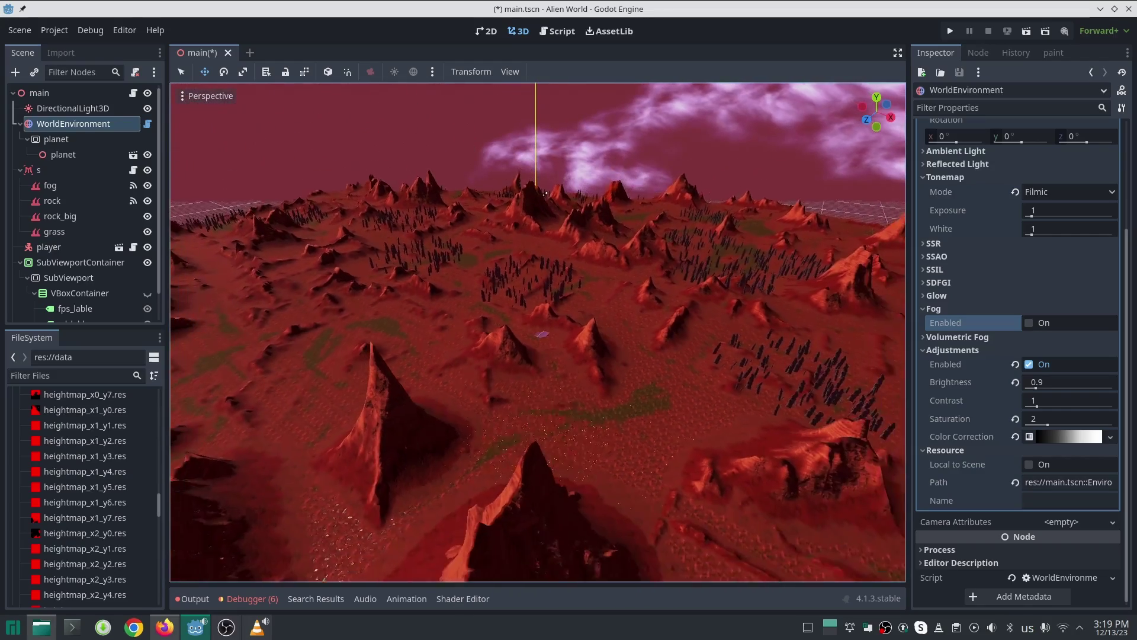
scroll(545, 189, "up", 3)
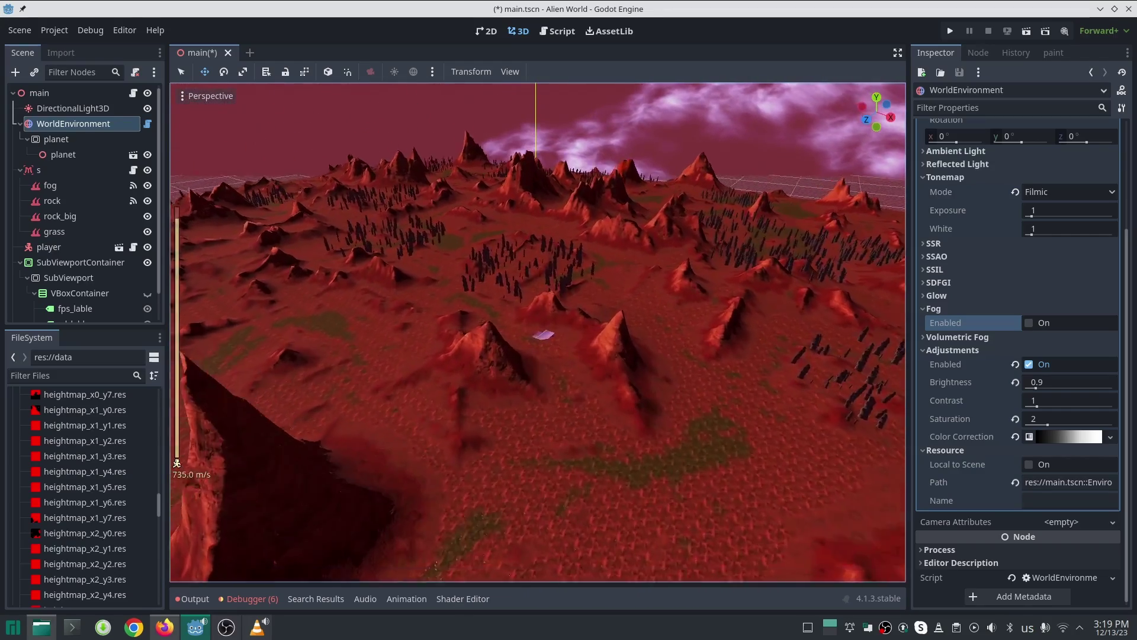
left_click(898, 53)
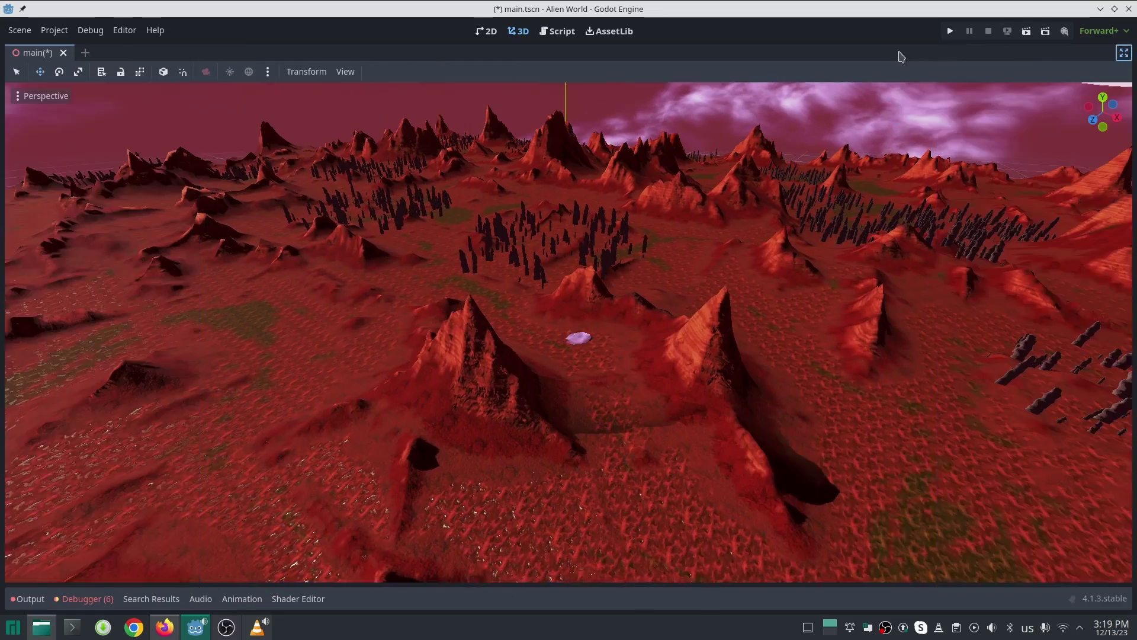
scroll(569, 331, "down", 14)
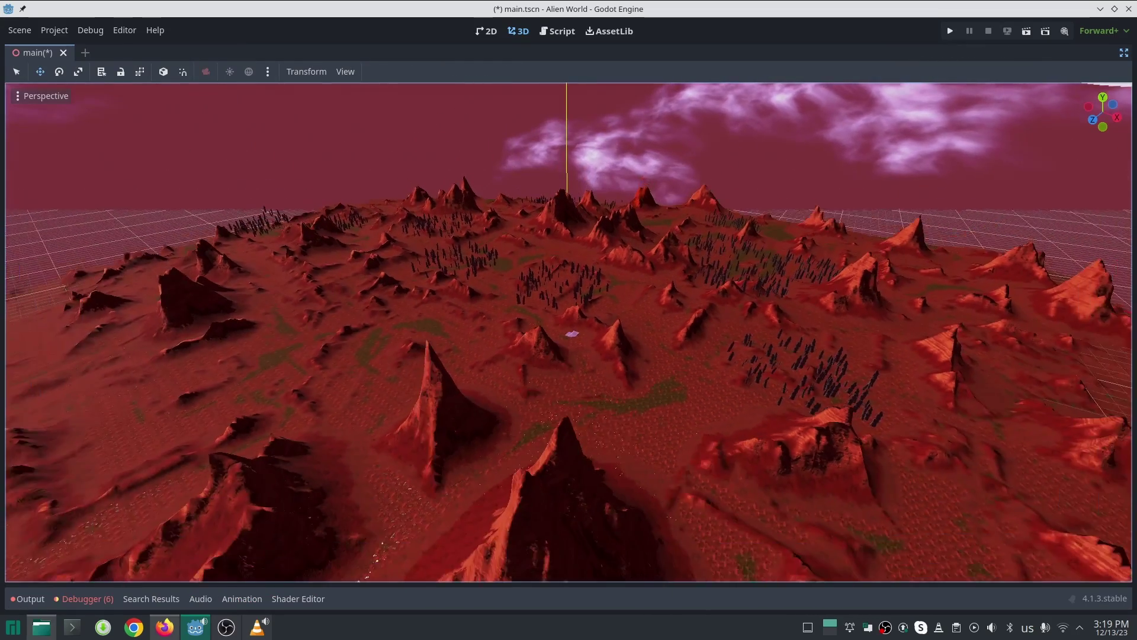
key("w")
right_click_drag(568, 332, 534, 359)
scroll(569, 331, "up", 3)
key("w")
scroll(568, 332, "down", 10)
key("s")
key("s")
scroll(568, 332, "up", 12)
key("e")
key("w")
key("s")
key("e")
key("w")
key("w")
scroll(568, 332, "down", 4)
key("s")
key("s")
key("s")
key("w")
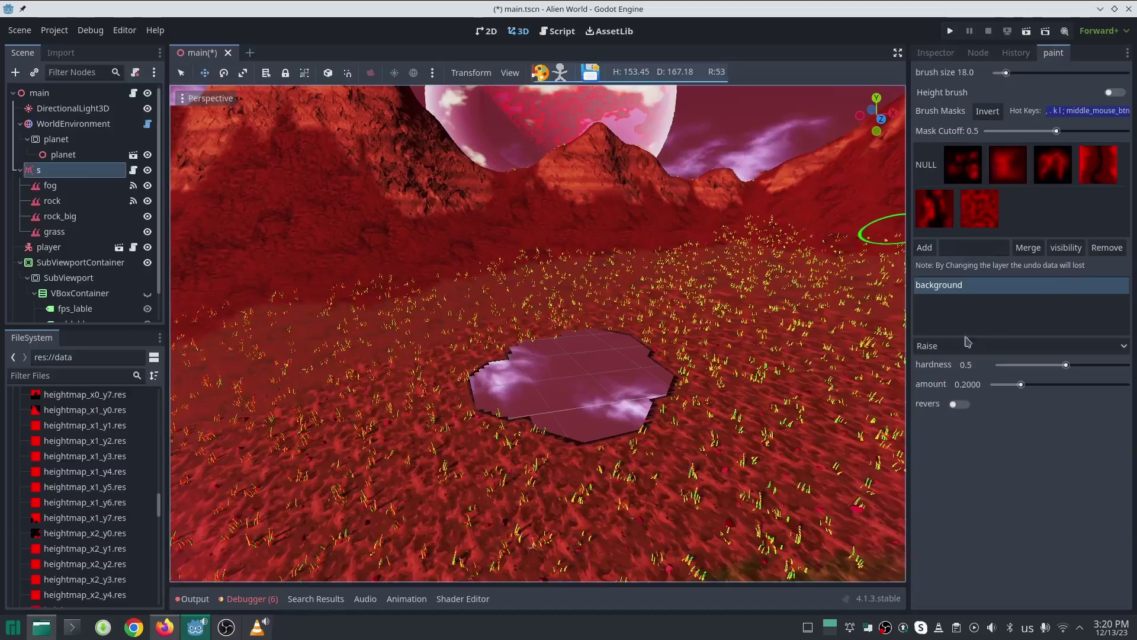
Fill in the hole on the background layer using the Hole brush with adding disabled and the brush size at 32
left_click(965, 346)
left_click(954, 434)
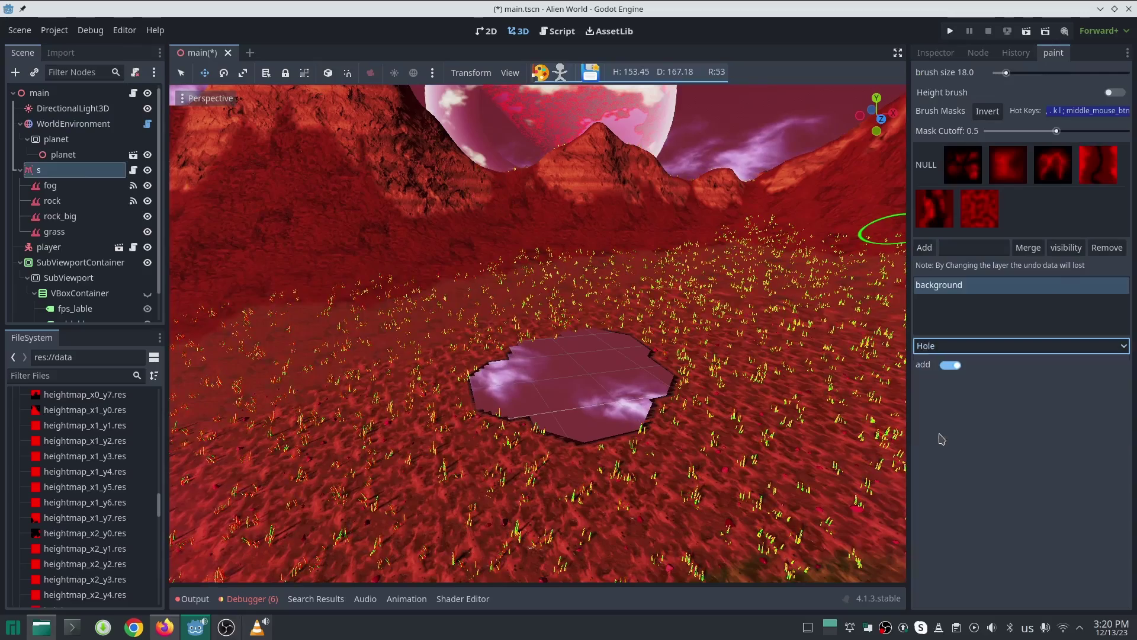
left_click(951, 366)
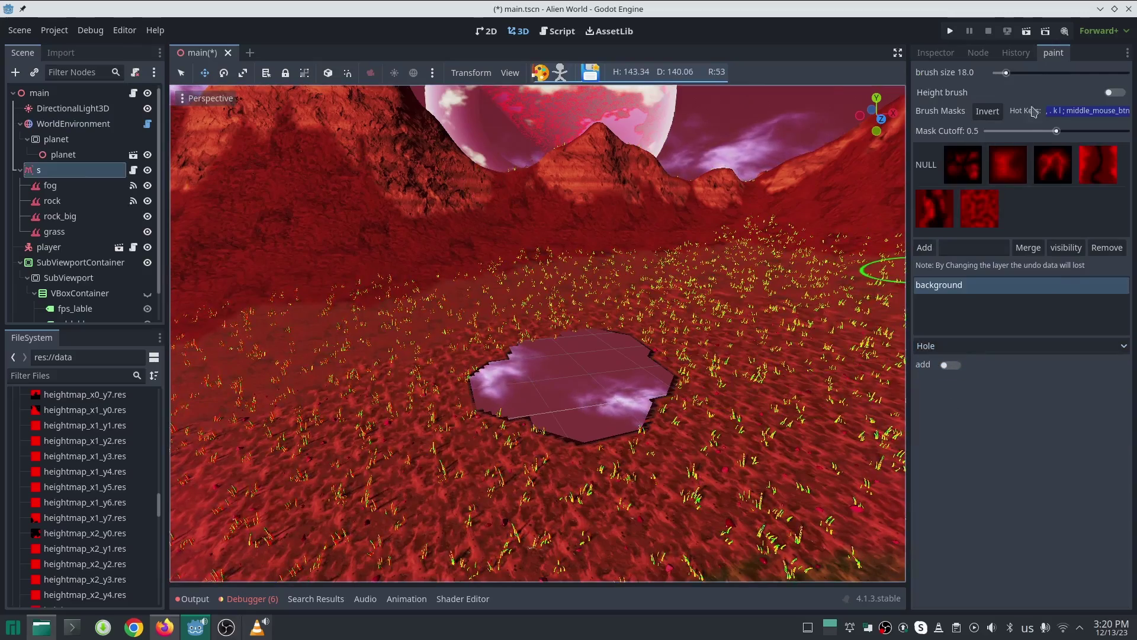
left_click(1011, 72)
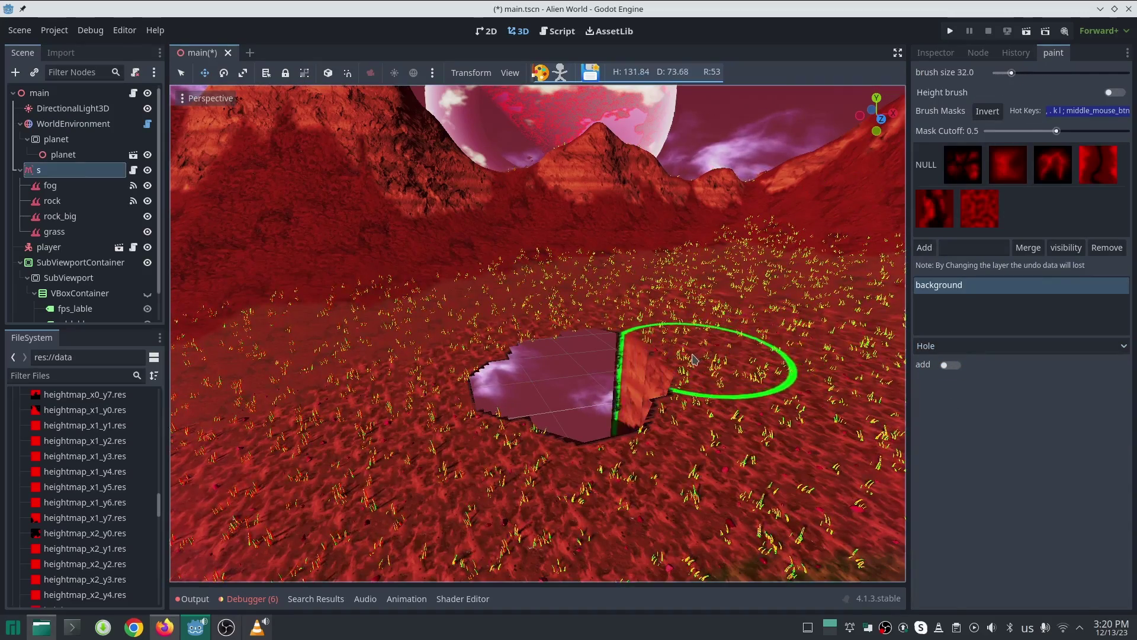
left_click_drag(694, 359, 559, 340)
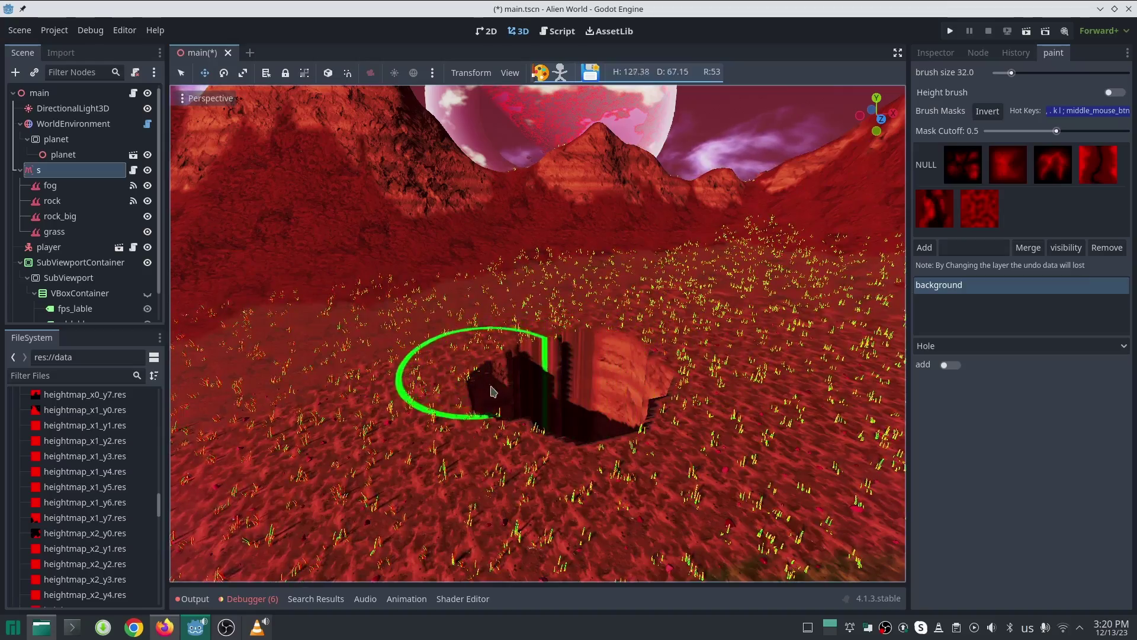
Inspect the depth and walls of the pit from directly above and from the side
key("e")
right_click_drag(519, 421, 555, 509)
scroll(569, 319, "up", 1)
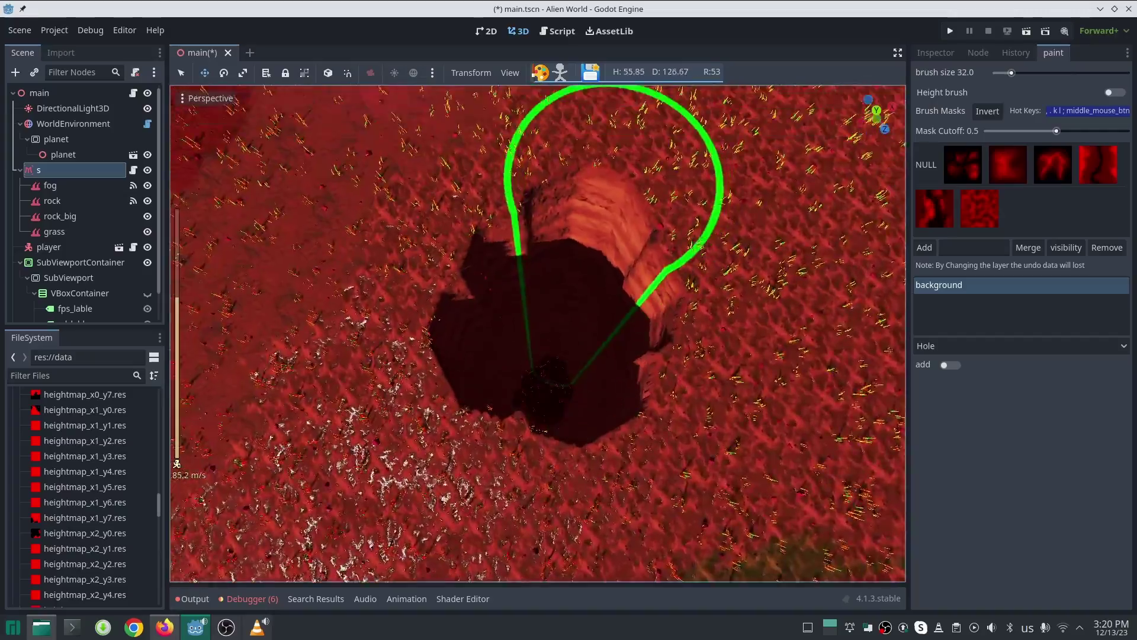
right_click_drag(519, 421, 586, 444)
right_click_drag(548, 356, 497, 355)
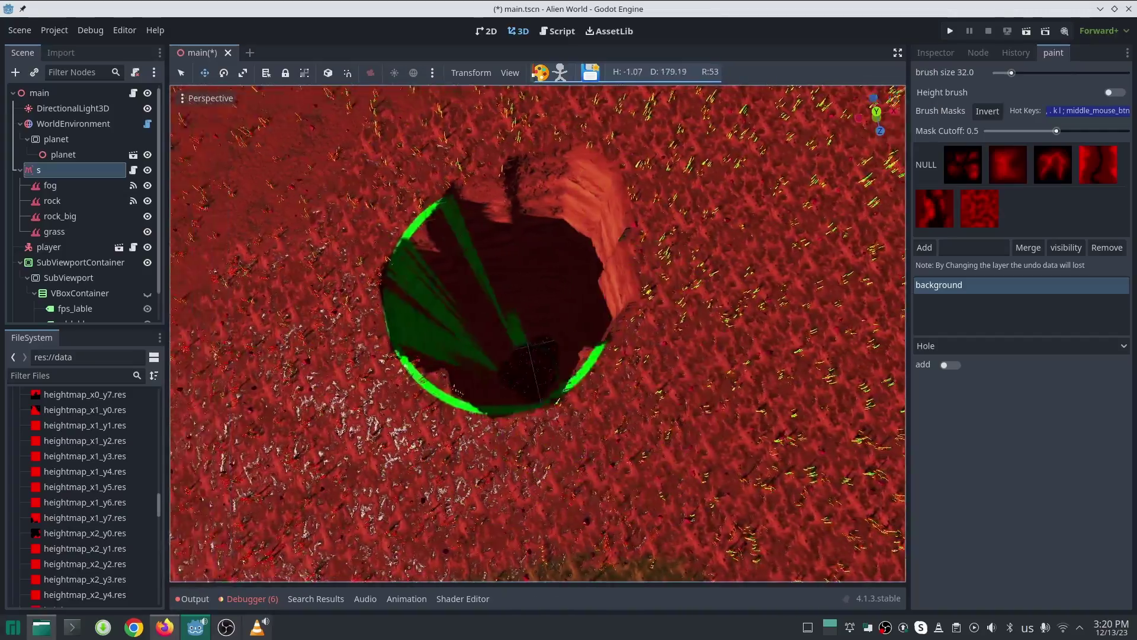
mouse_move(569, 320)
right_mouse_down()
mouse_move(566, 260)
mouse_move(542, 237)
mouse_move(438, 220)
mouse_move(477, 376)
mouse_move(486, 367)
mouse_move(495, 394)
mouse_move(521, 385)
mouse_move(566, 243)
mouse_move(548, 204)
mouse_move(569, 325)
mouse_move(510, 346)
mouse_move(578, 328)
mouse_move(564, 392)
right_mouse_up()
key("d")
key("s")
key("w")
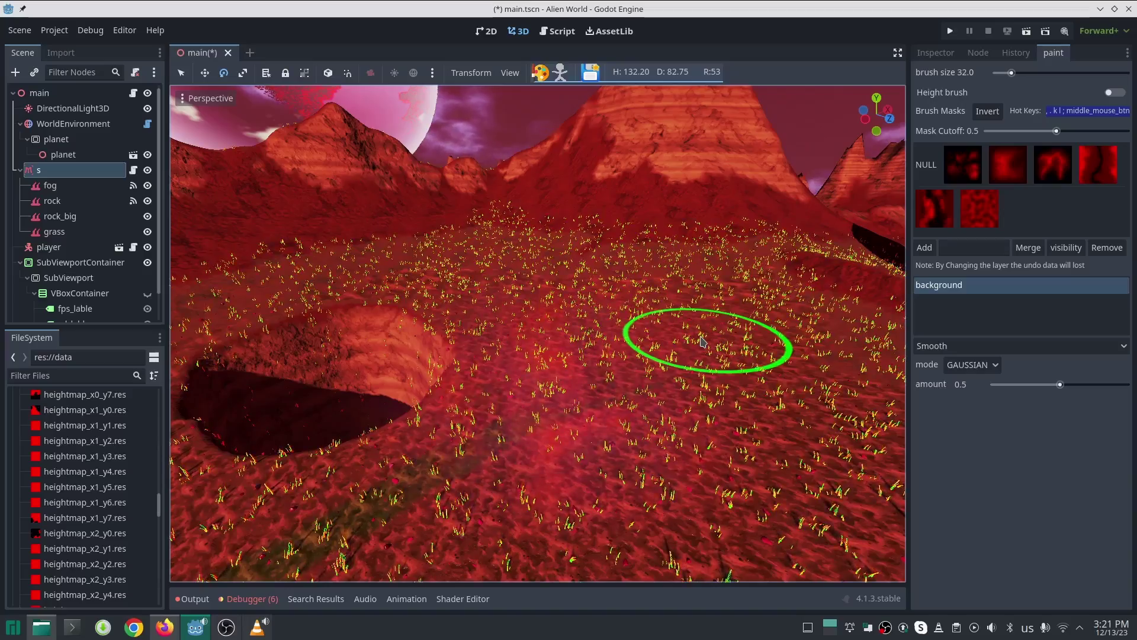
Smooth a patch of the ground beside the pit with the Smooth brush in GAUSSIAN mode at size 32, amount 0.5
key("d")
mouse_move(691, 340)
right_mouse_down()
mouse_move(525, 315)
mouse_move(521, 370)
right_mouse_up()
key("w")
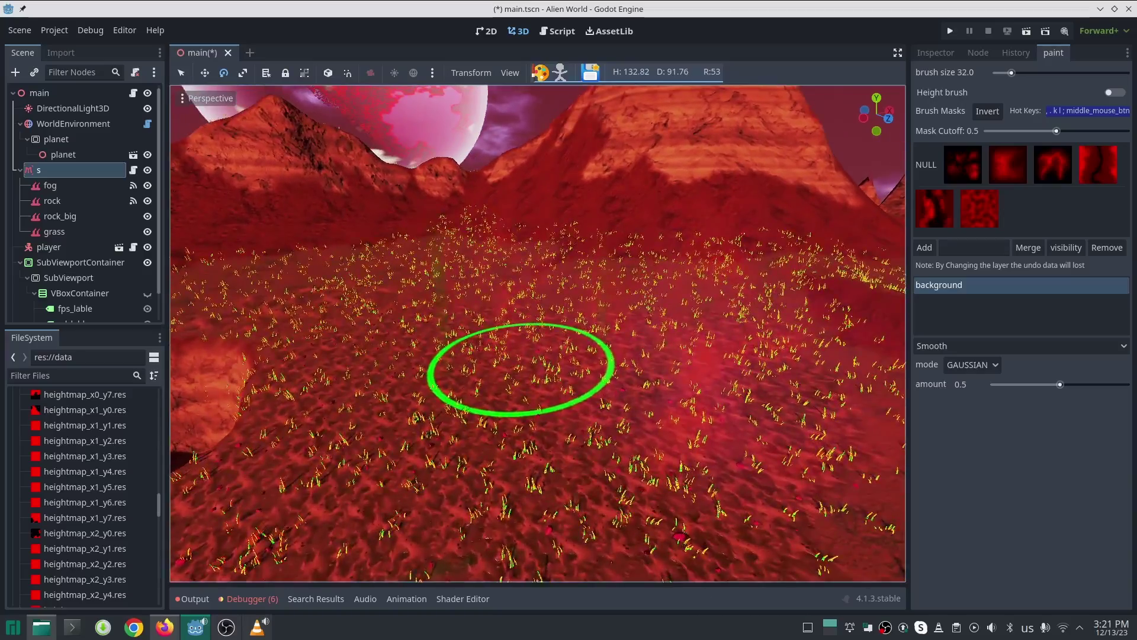
left_click(701, 337)
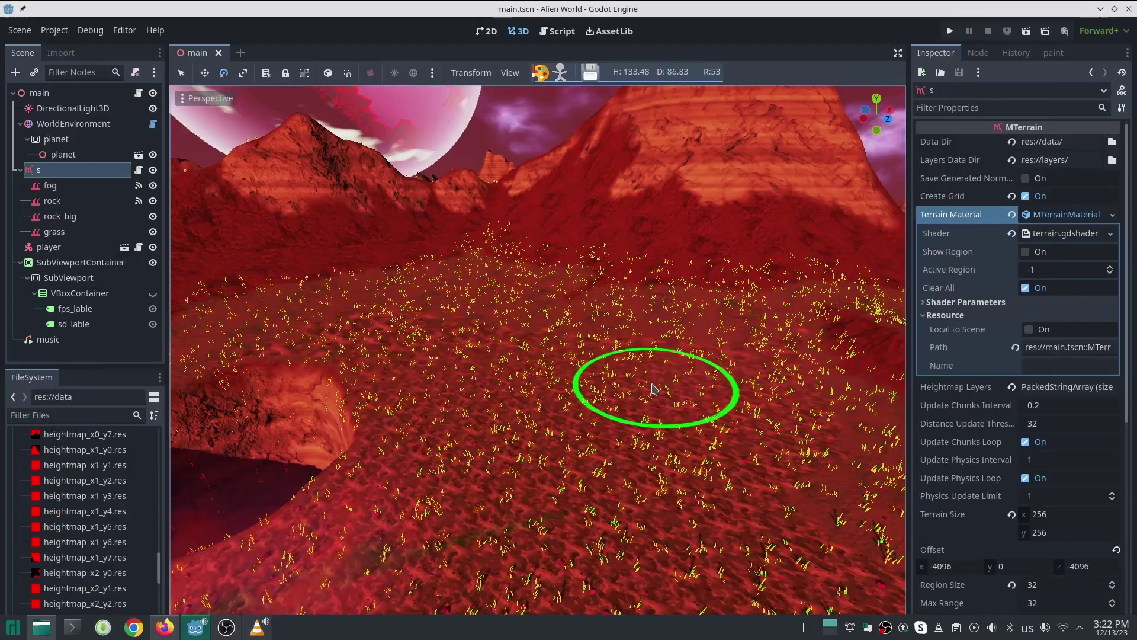
Add a new terrain heightmap layer named holes and select it for painting
left_click(1054, 52)
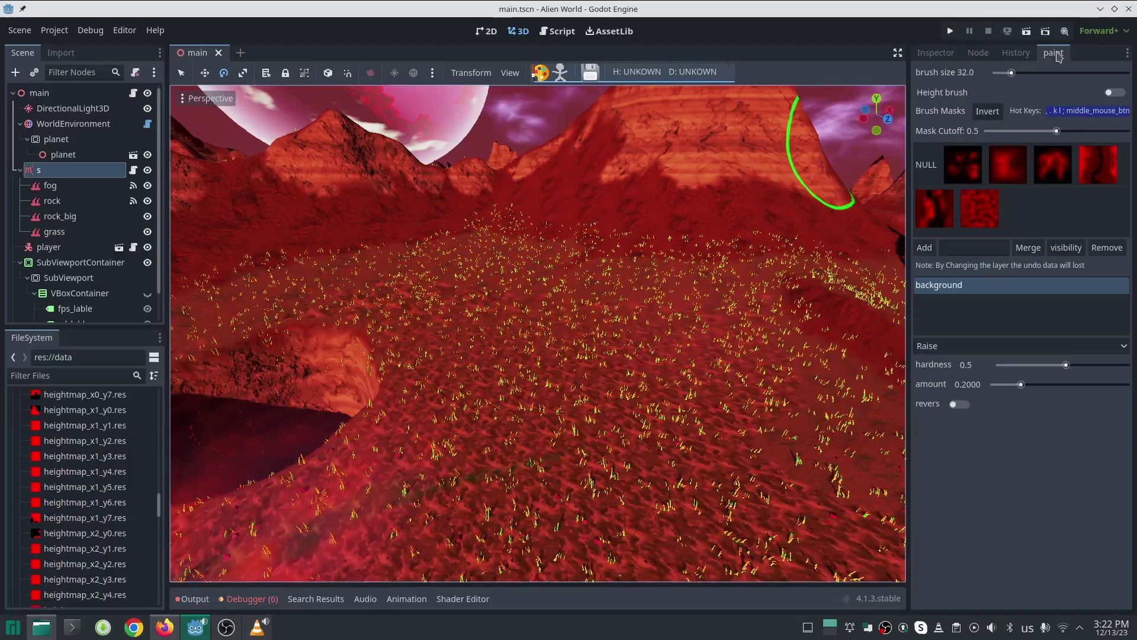
left_click(964, 248)
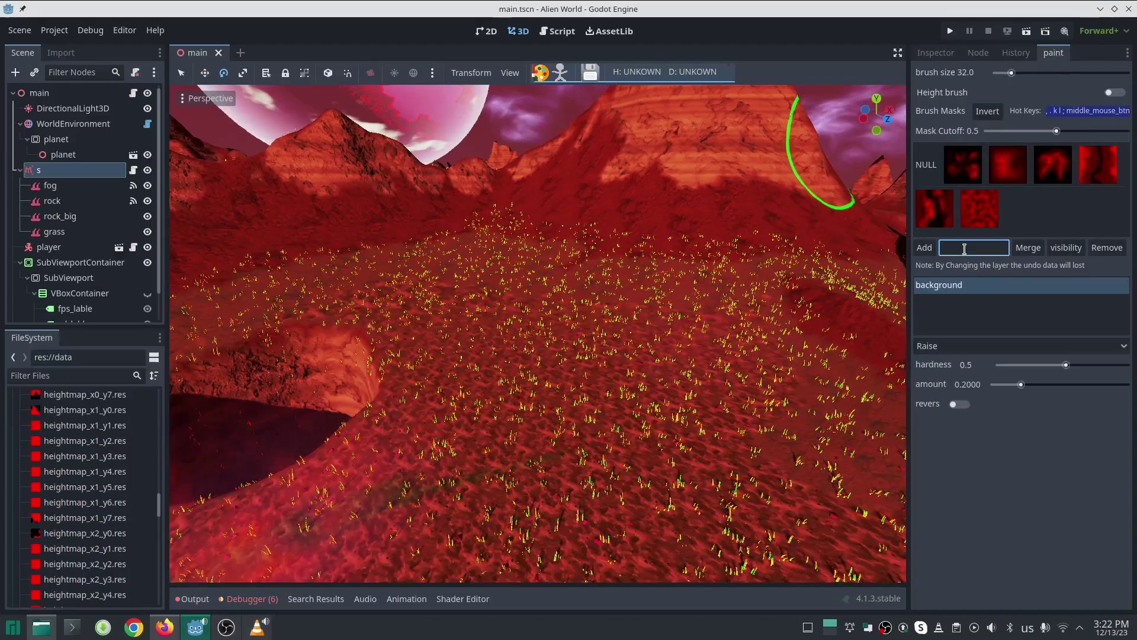
type("holes")
key("Return")
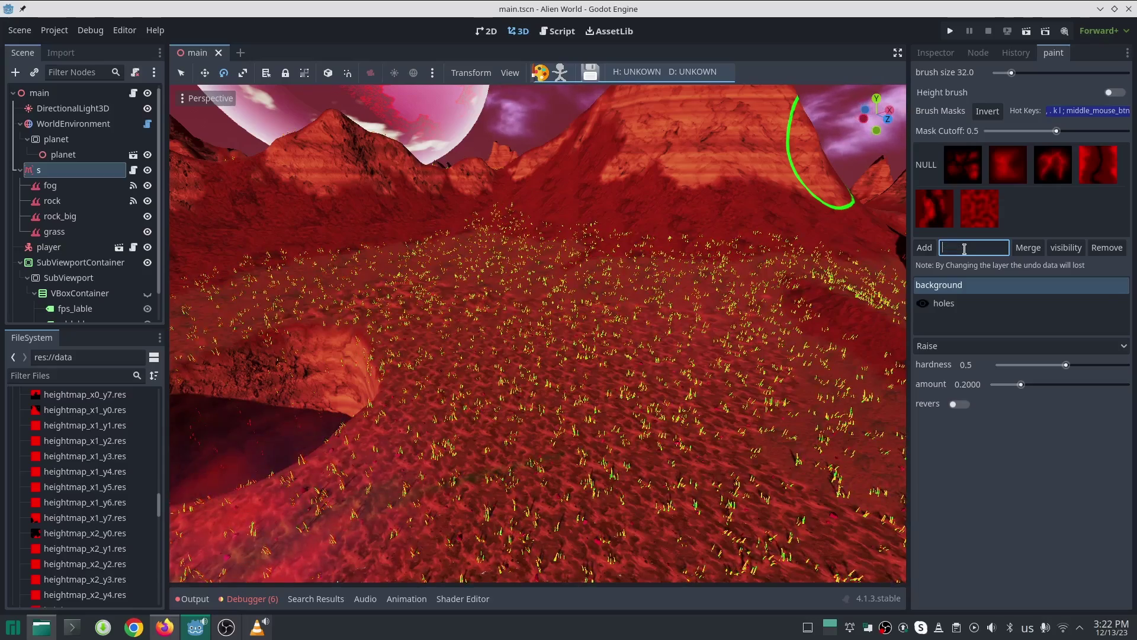
left_click(948, 308)
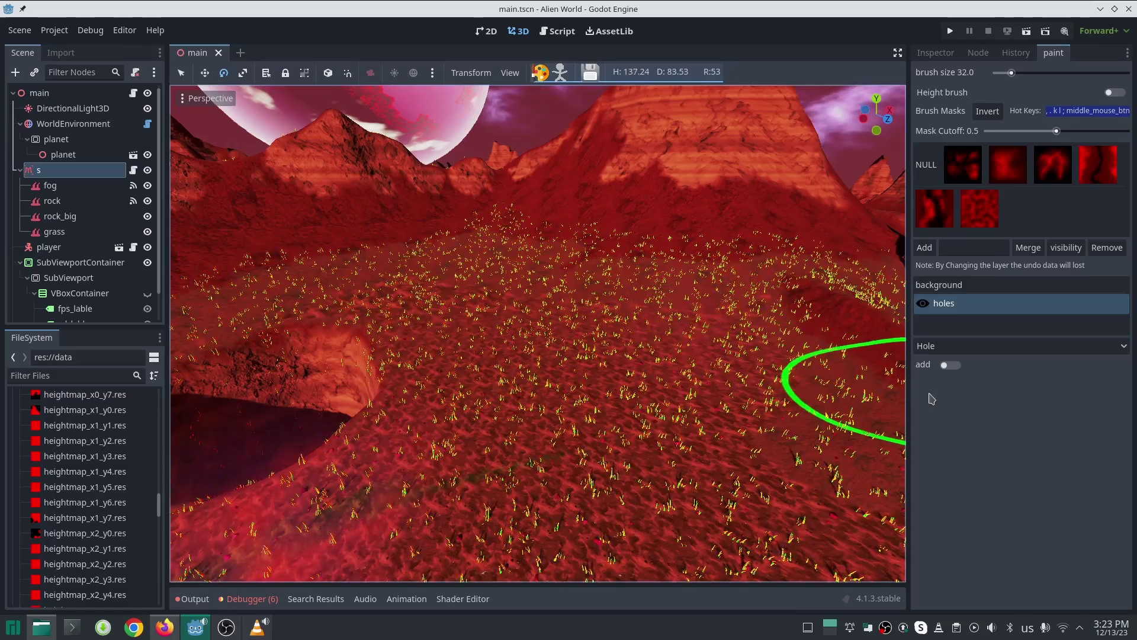
Enable adding for the Hole brush and cut a large hole beside the pit on the holes layer at brush size 68
left_click(950, 365)
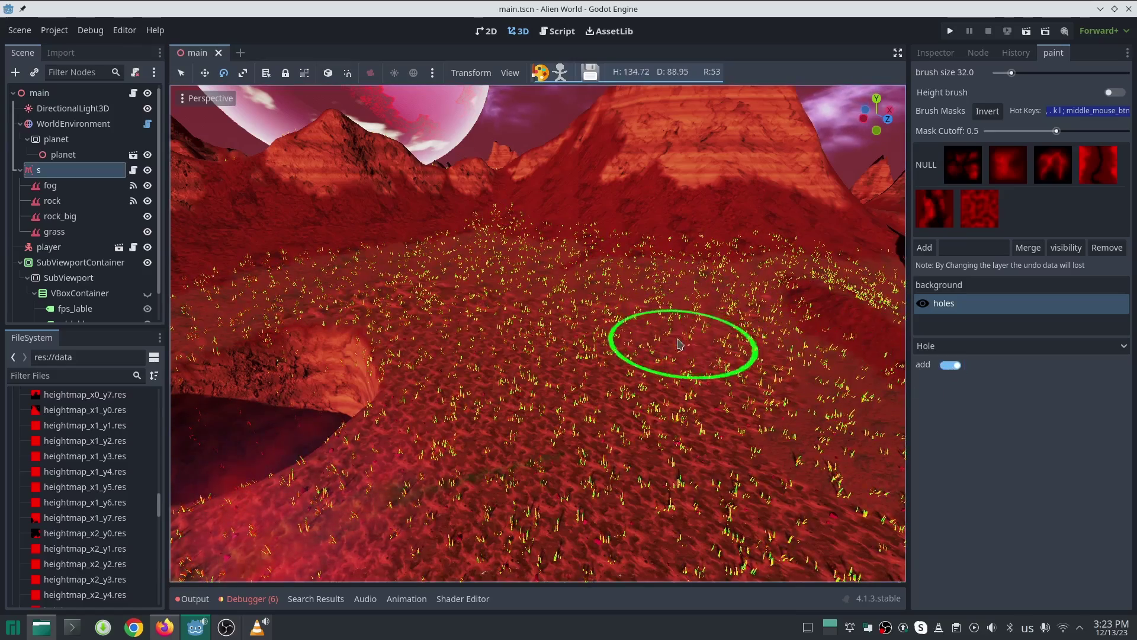
key("period")
mouse_move(617, 323)
left_mouse_down()
mouse_move(451, 379)
mouse_move(791, 388)
left_mouse_up()
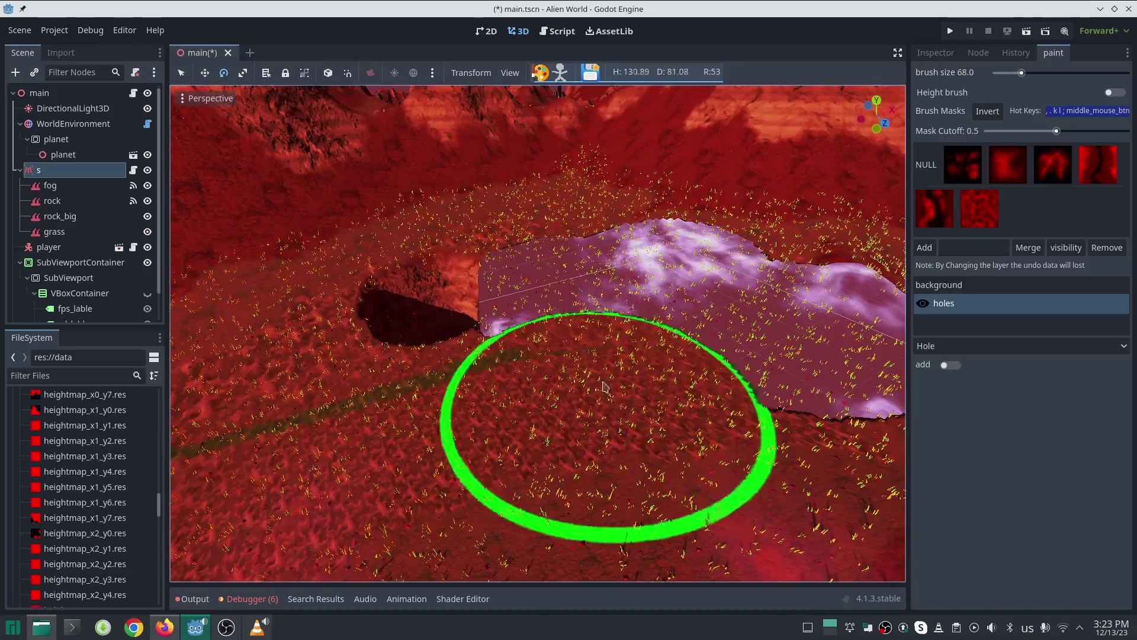
Erase the large hole from the holes layer and cut a single round hole beside the pit at brush size 68
mouse_move(609, 425)
left_mouse_down()
mouse_move(549, 299)
mouse_move(627, 242)
left_mouse_up()
mouse_move(876, 384)
right_mouse_down()
mouse_move(568, 325)
mouse_move(488, 325)
mouse_move(579, 329)
mouse_move(438, 293)
right_mouse_up()
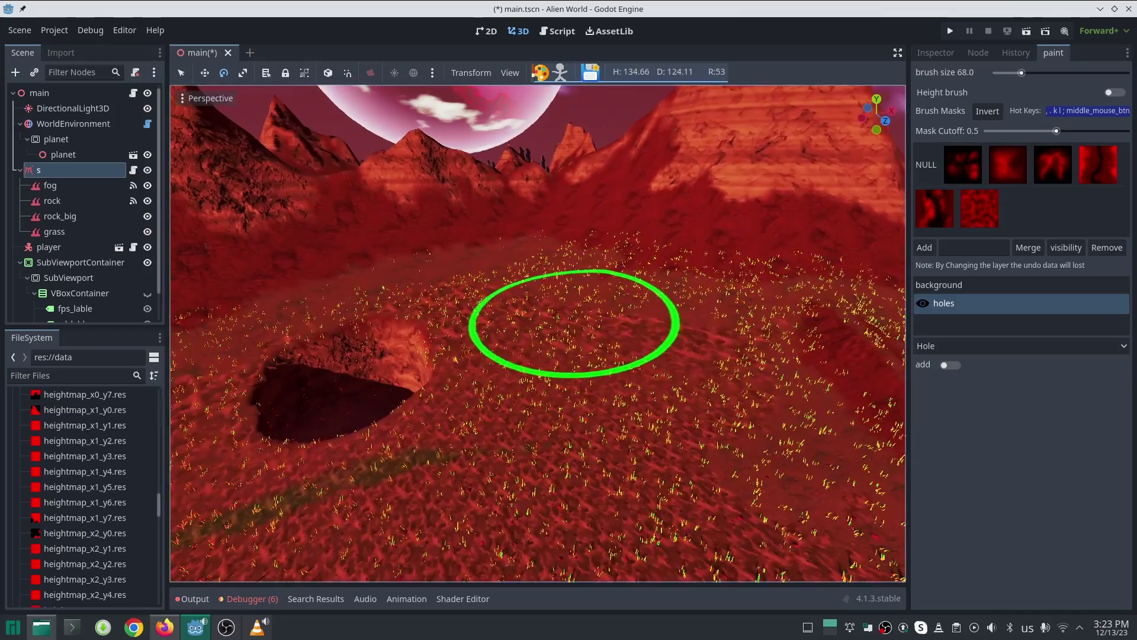
left_click(654, 336)
Raise the ground around the round hole on the background layer using the Raise brush at size 171
left_click(948, 285)
left_click(960, 347)
left_click(945, 368)
right_click_drag(829, 350, 806, 350)
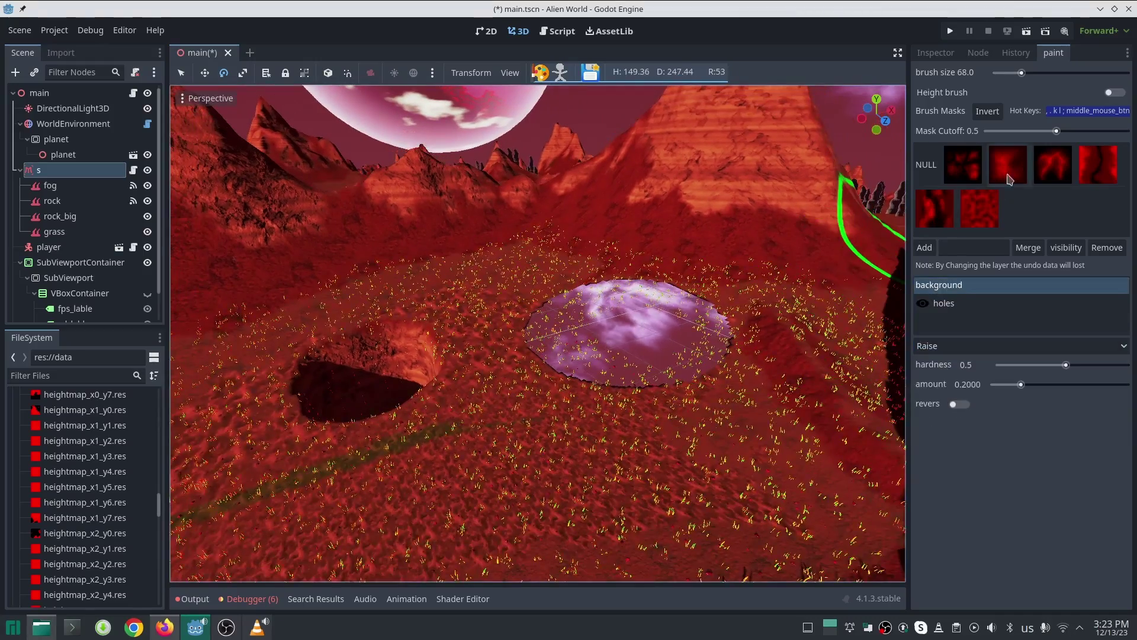
left_click(1044, 73)
mouse_move(716, 264)
left_mouse_down()
mouse_move(622, 270)
mouse_move(752, 292)
mouse_move(592, 376)
left_mouse_up()
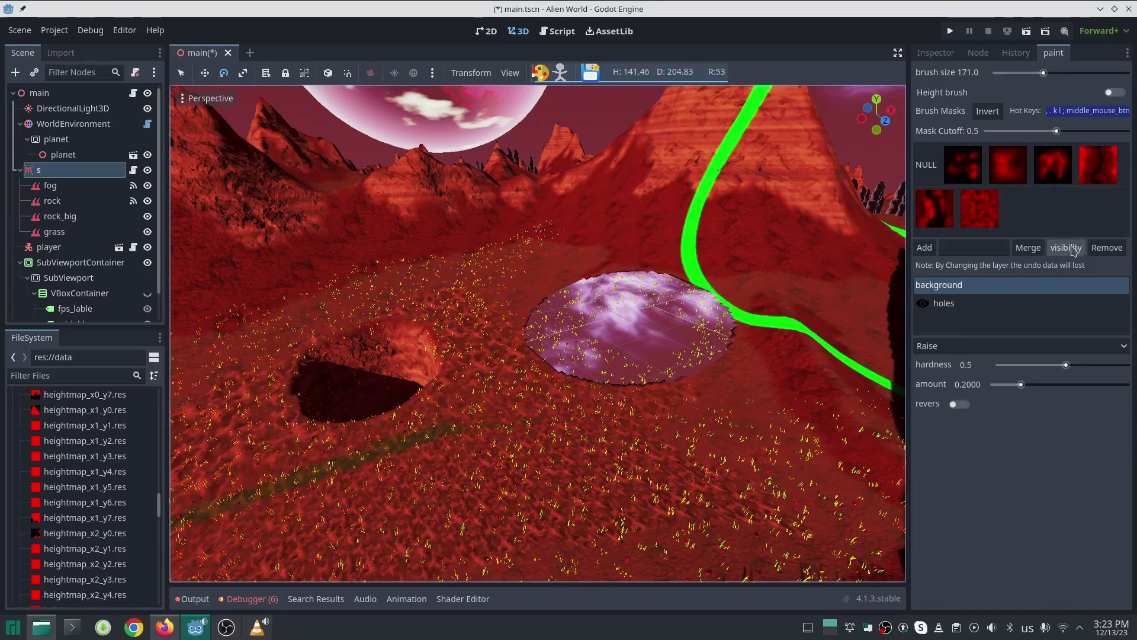
Select the holes layer and turn off its visibility
left_click(992, 302)
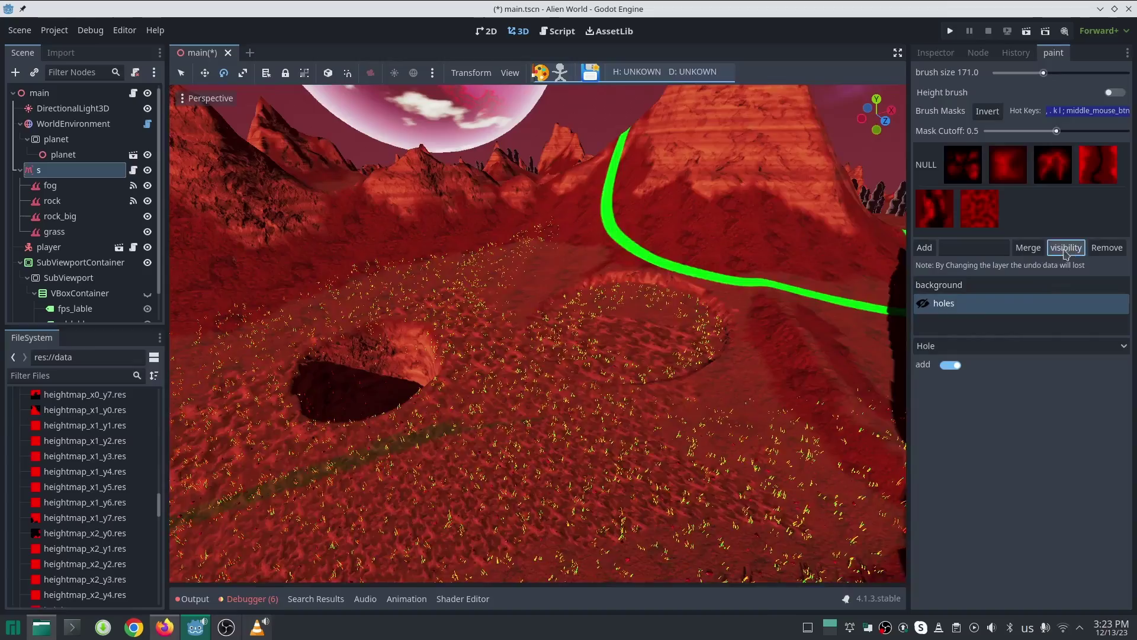
mouse_move(712, 352)
right_mouse_down()
mouse_move(722, 360)
mouse_move(616, 367)
mouse_move(593, 338)
right_mouse_up()
key("w")
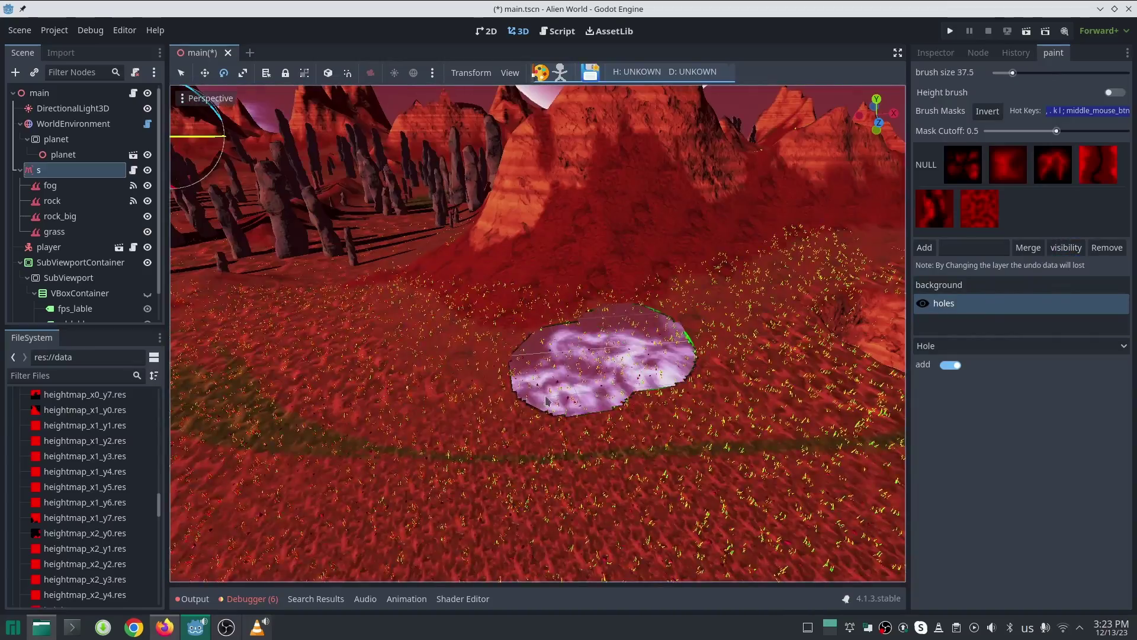
With the holes layer hidden, raise the ground on the background layer at brush size 72 and return to the holes layer
left_click(1068, 249)
left_click(939, 285)
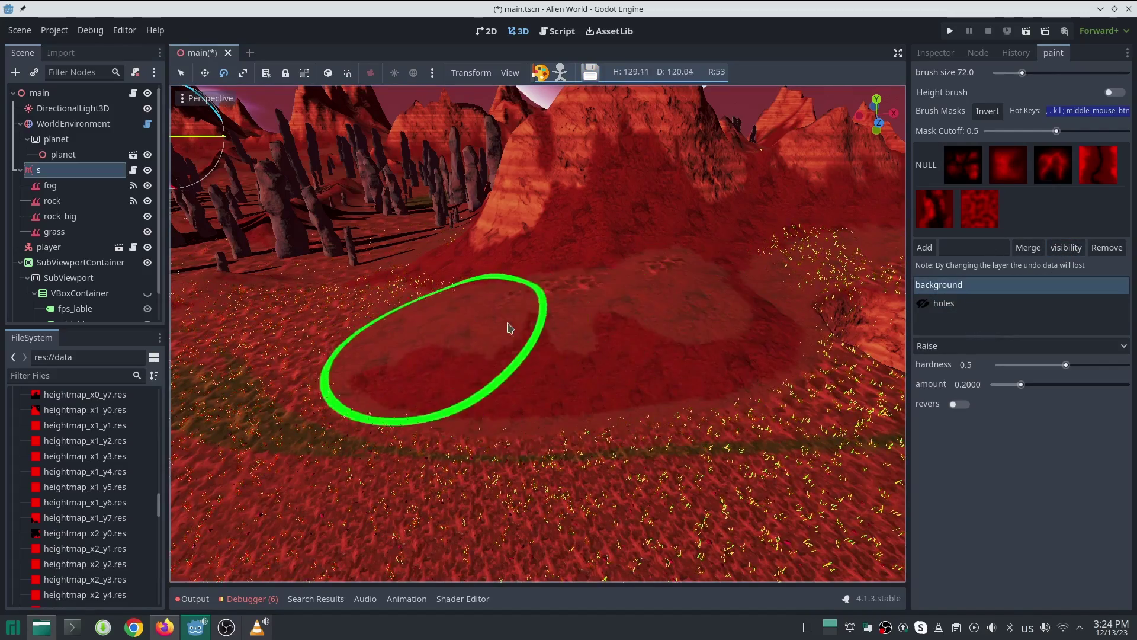
left_click(1024, 303)
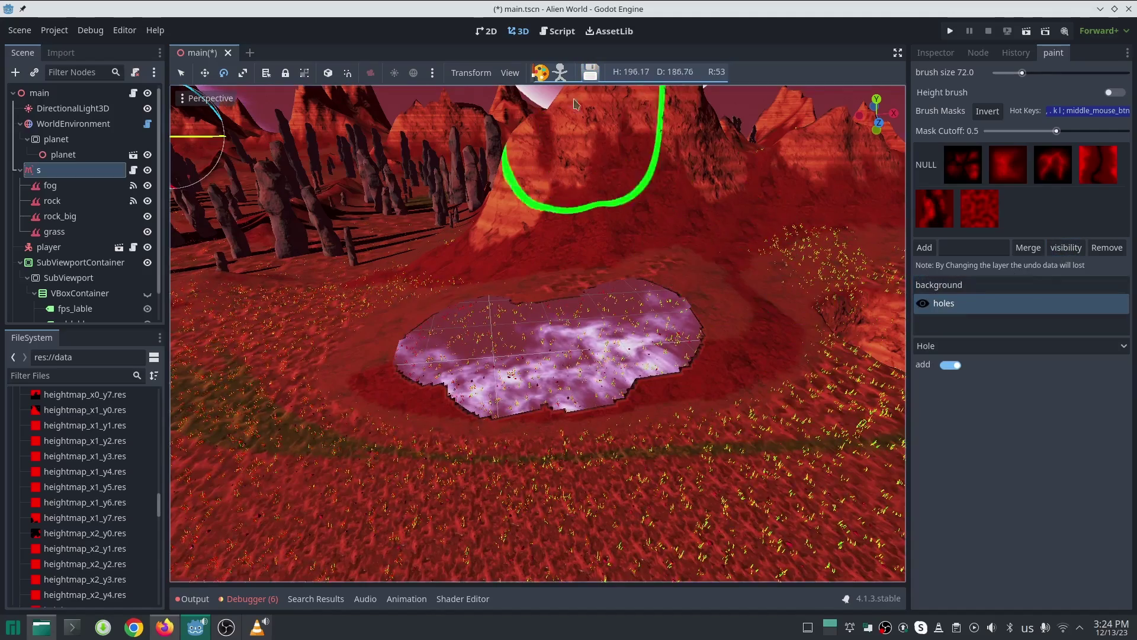
Save the scene and merge the holes layer into the background layer
left_click(540, 73)
key("ctrl+s")
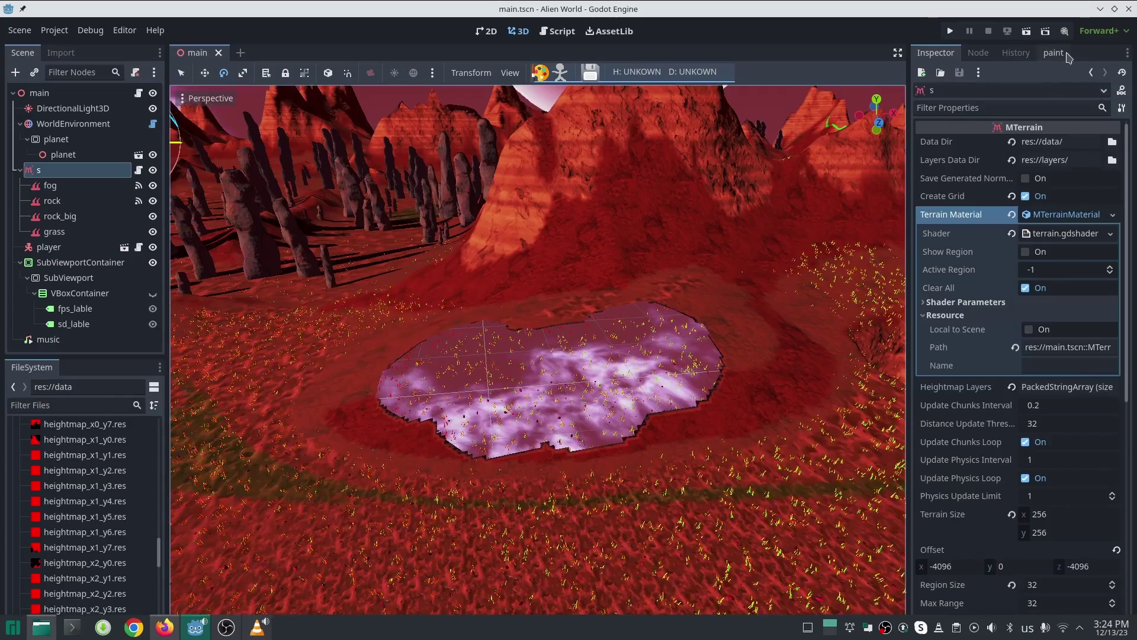
left_click(1054, 52)
left_click(955, 307)
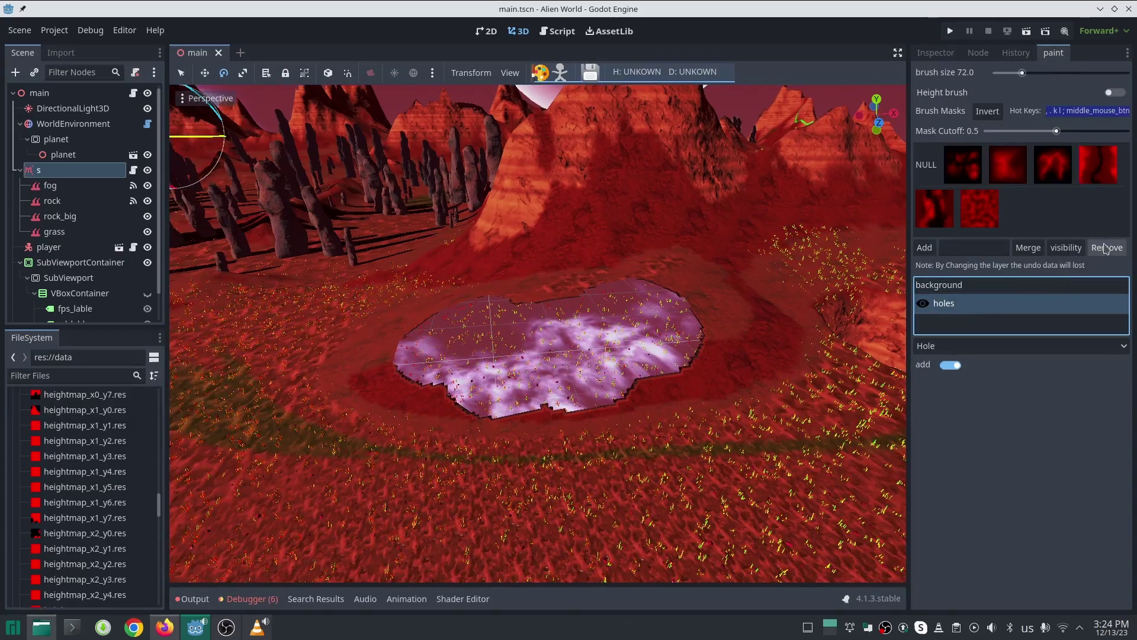
left_click(1031, 252)
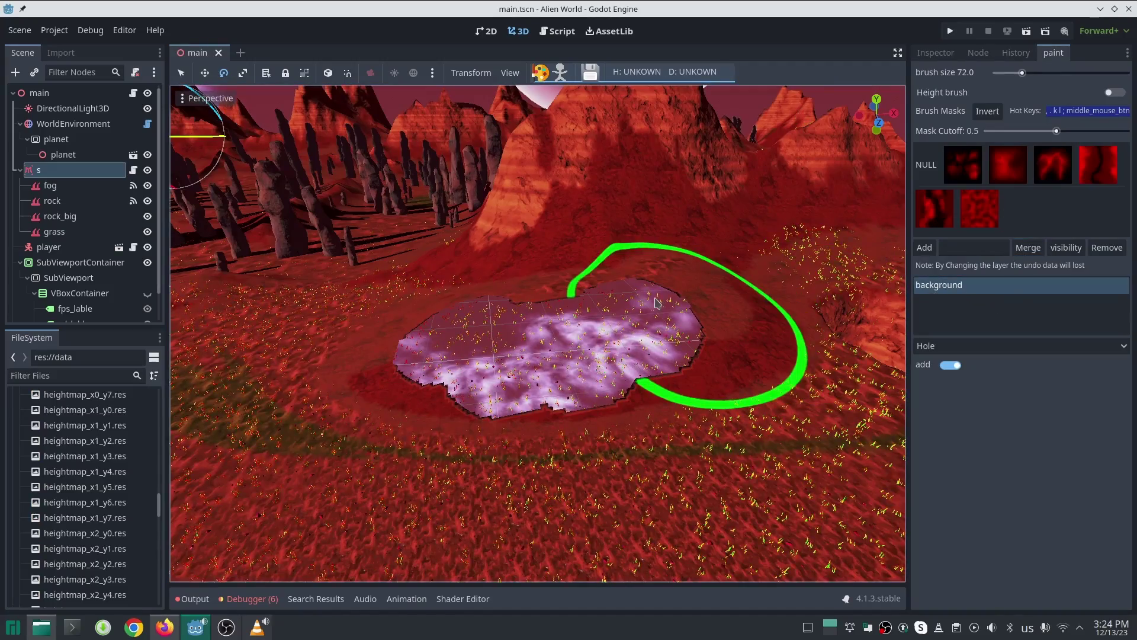
Save the scene, add a heightmap layer named road, and select it for painting
mouse_move(678, 300)
right_mouse_down()
mouse_move(750, 290)
mouse_move(699, 287)
mouse_move(877, 291)
mouse_move(752, 288)
right_mouse_up()
scroll(537, 333, "up", 2)
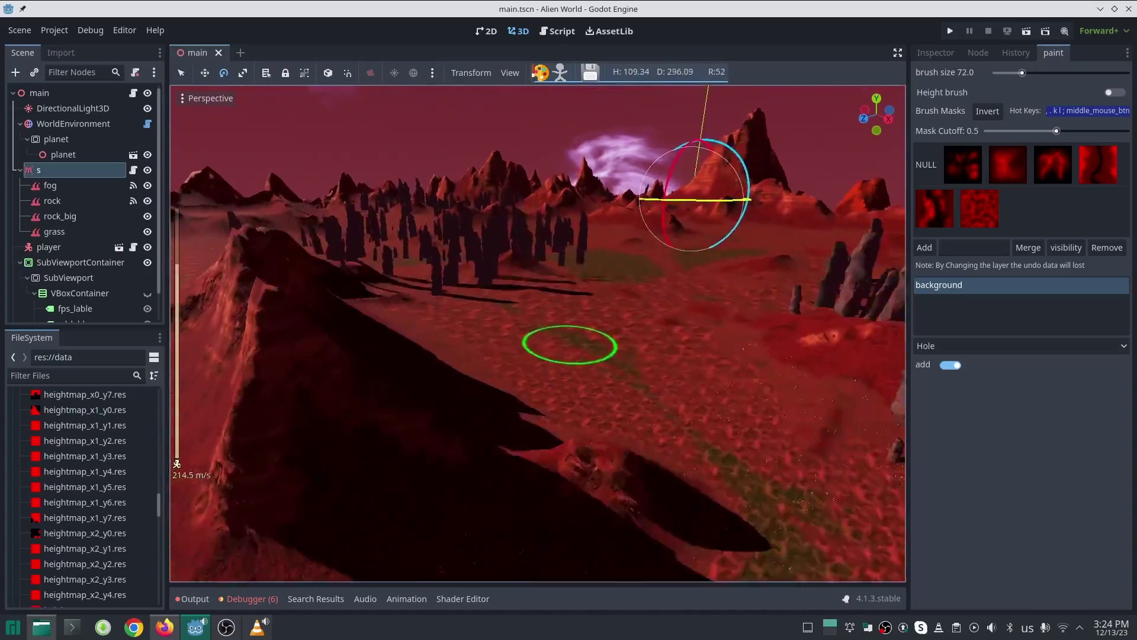
scroll(569, 320, "up", 10)
mouse_move(569, 319)
right_mouse_down()
mouse_move(683, 294)
mouse_move(690, 276)
mouse_move(701, 323)
mouse_move(610, 341)
mouse_move(560, 311)
mouse_move(551, 325)
right_mouse_up()
right_click_drag(703, 324, 722, 309)
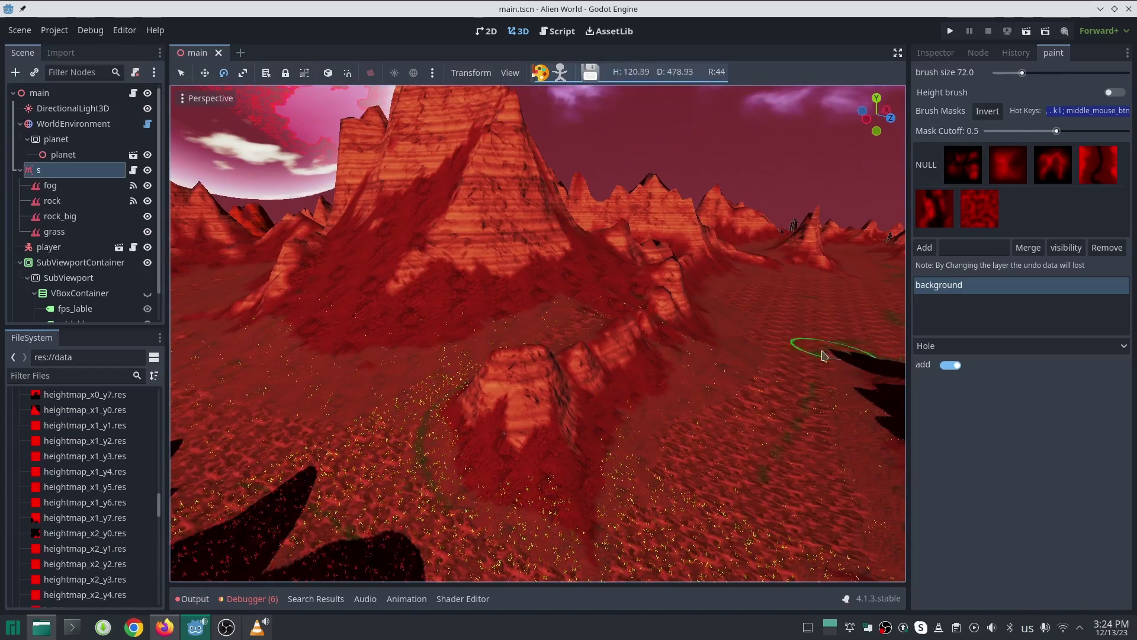
right_click_drag(824, 356, 572, 291)
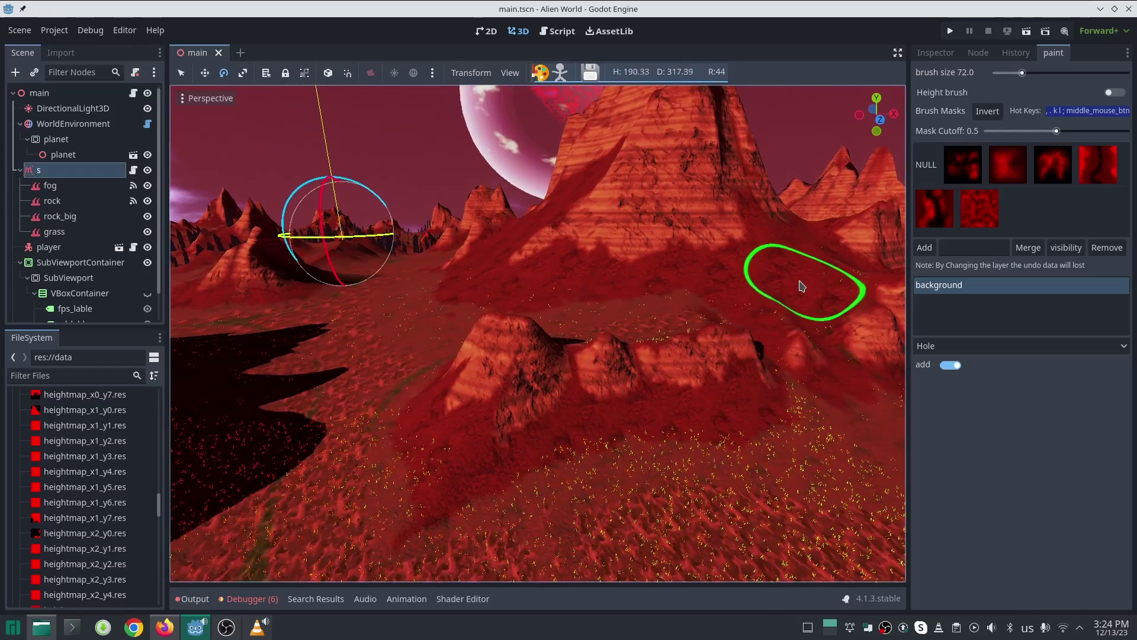
key("ctrl+s")
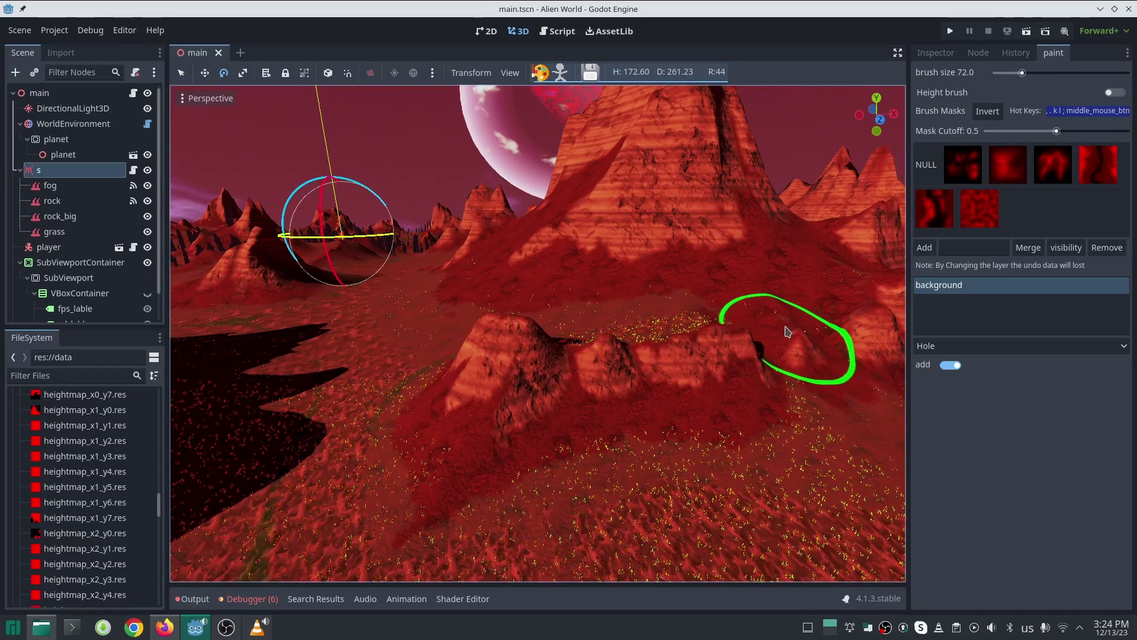
right_click_drag(788, 332, 572, 311)
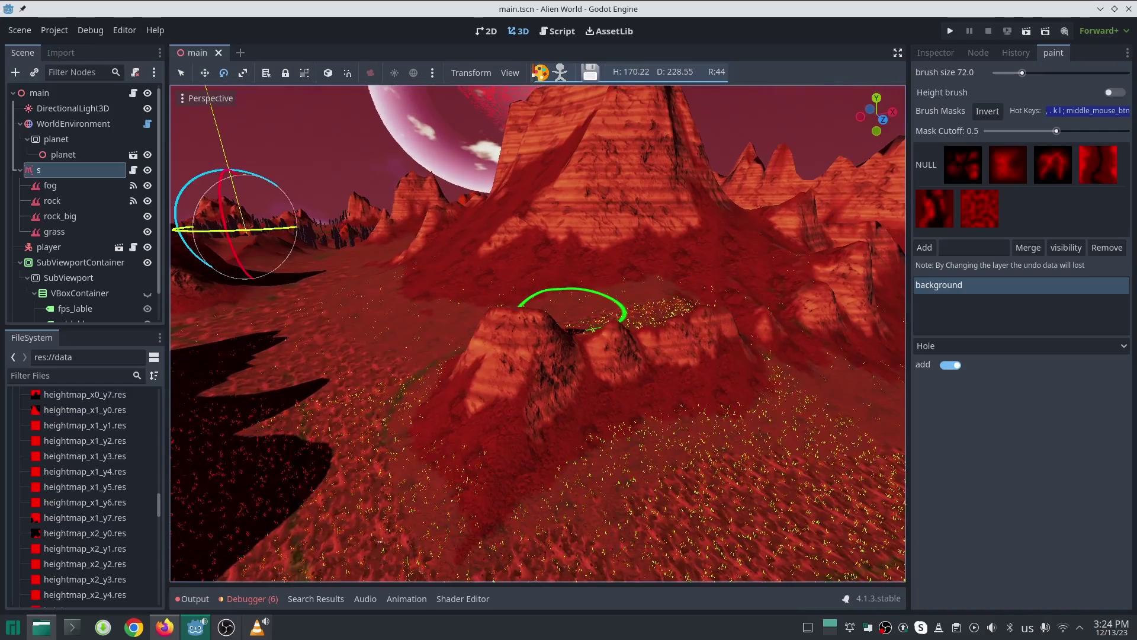
left_click(971, 248)
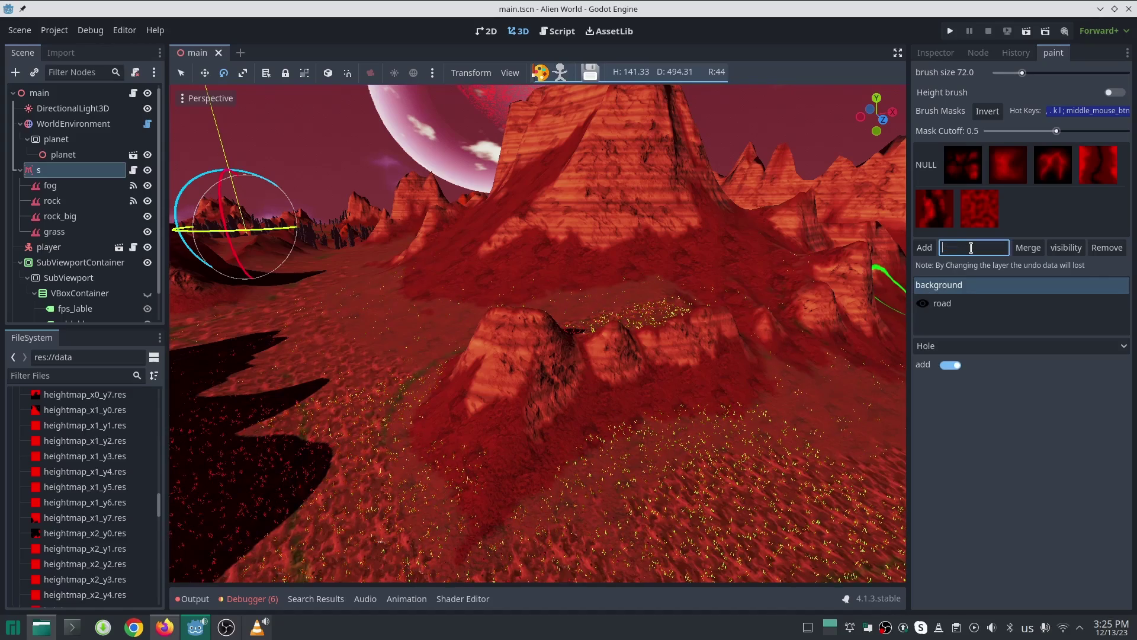
left_click(968, 304)
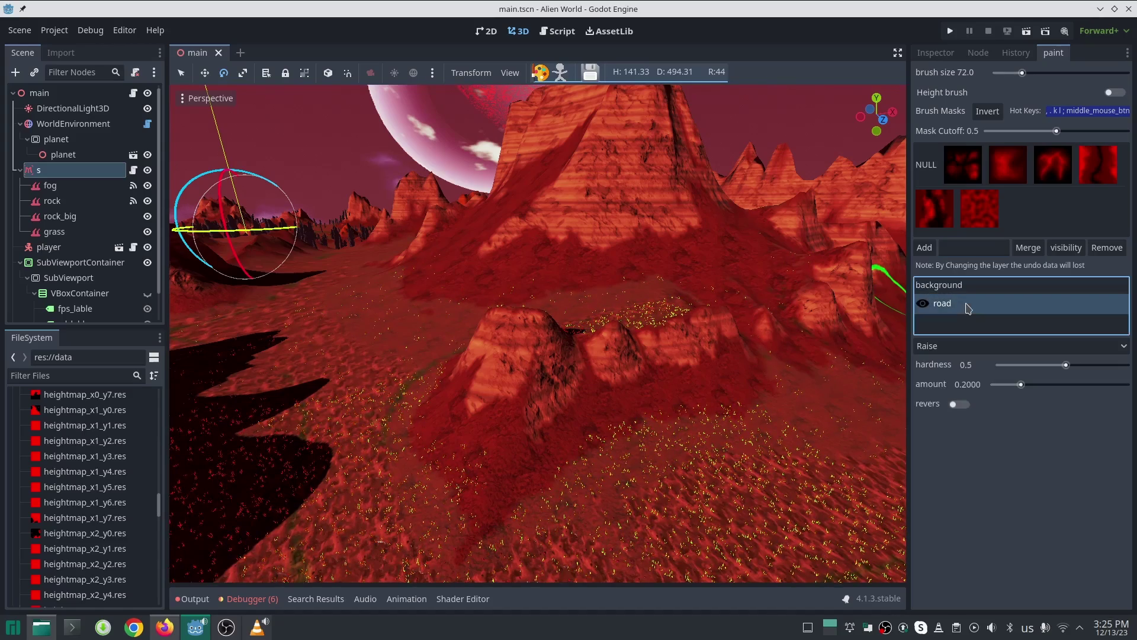
Switch the road layer's brush to To Height and set its mode to RELATIVE
left_click(959, 347)
left_click(957, 380)
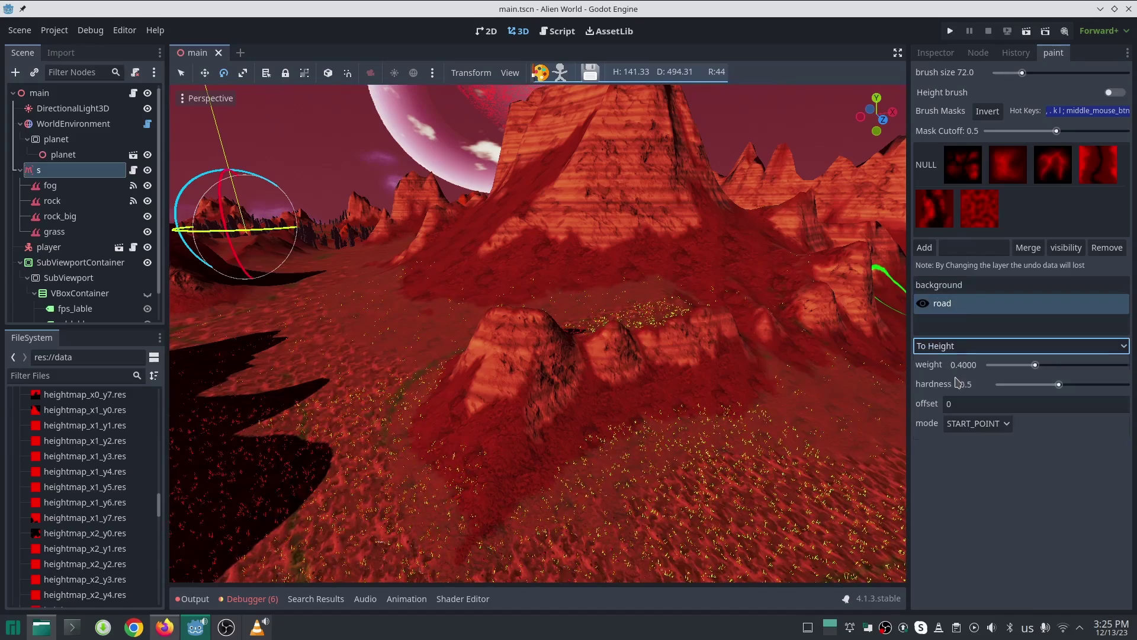
left_click(981, 426)
left_click(978, 442)
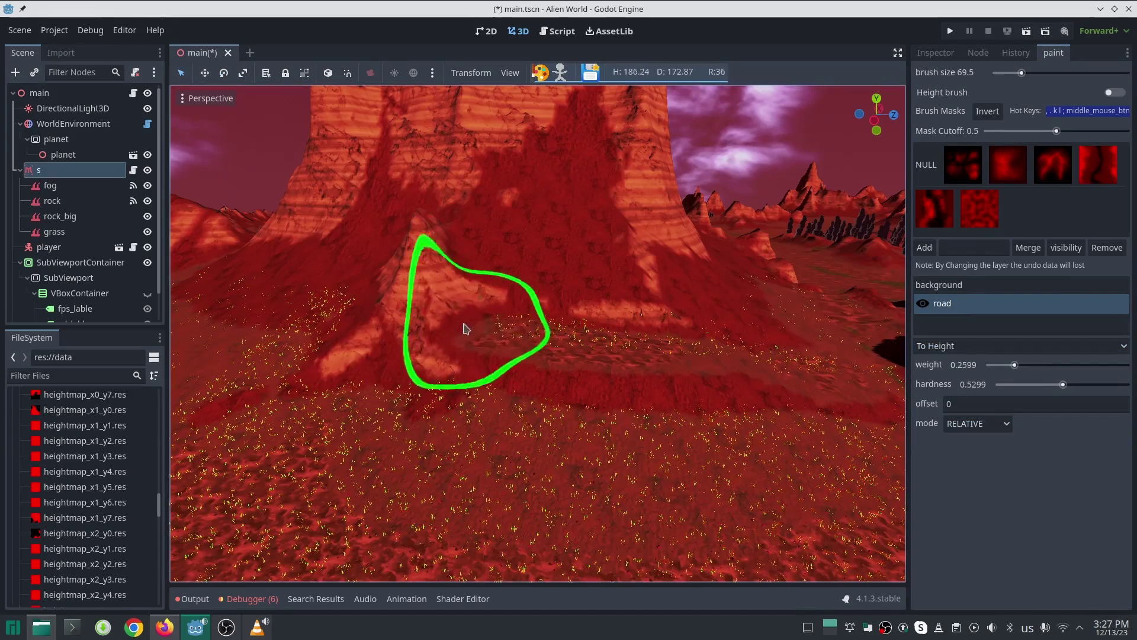
Flatten a road terrace around the mountain's base with the To Height brush at size 69.5, weight 0.2599 and hardness 0.5299
mouse_move(470, 331)
middle_mouse_down()
mouse_move(386, 325)
mouse_move(224, 264)
mouse_move(279, 261)
mouse_move(308, 315)
mouse_move(407, 304)
middle_mouse_up()
mouse_move(407, 304)
left_mouse_down()
mouse_move(756, 308)
mouse_move(289, 303)
left_mouse_up()
middle_click_drag(503, 322, 655, 350)
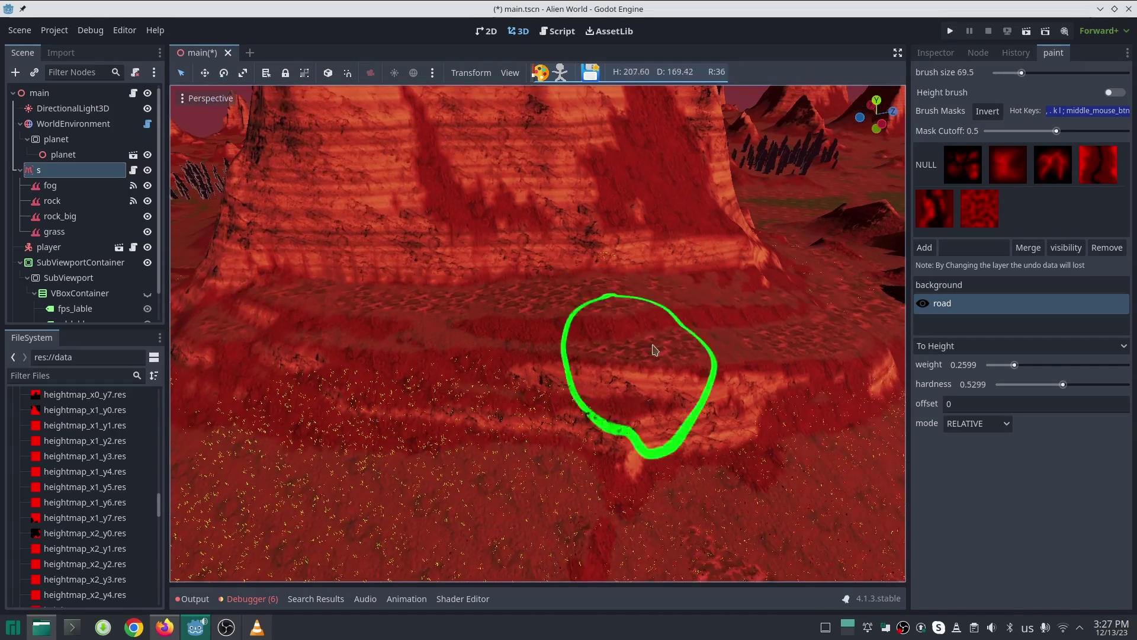
mouse_move(714, 332)
left_mouse_down()
mouse_move(431, 325)
mouse_move(696, 302)
left_mouse_up()
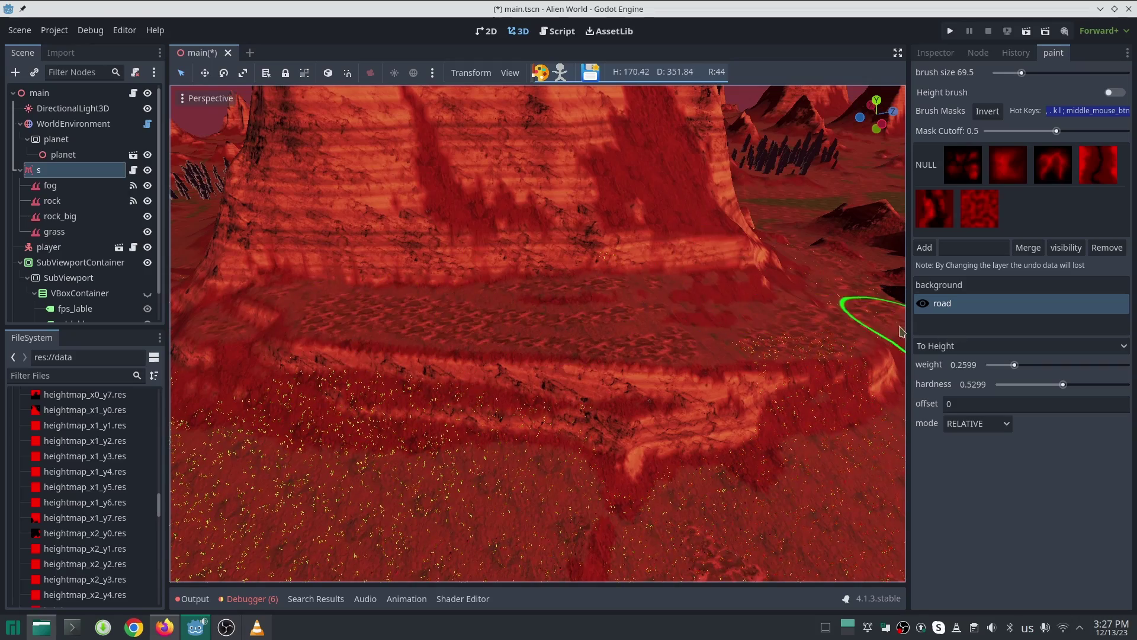
Erase the terrace at the mountain's base from the road layer with the Remove Layer brush at size 91.5
left_click(1019, 346)
left_click(947, 411)
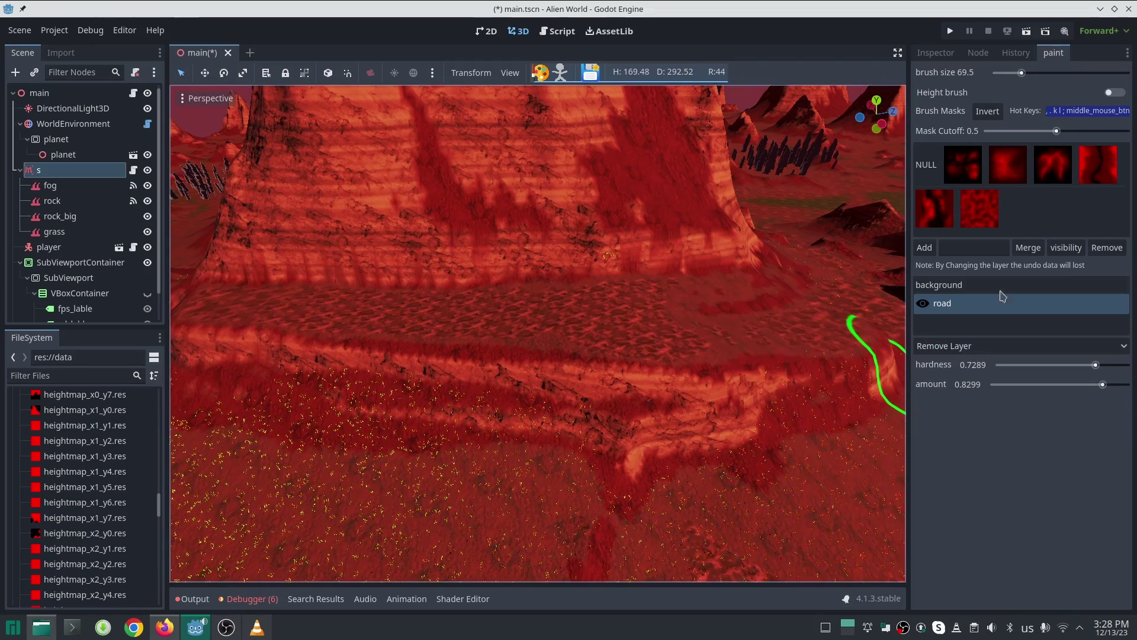
left_click(1027, 72)
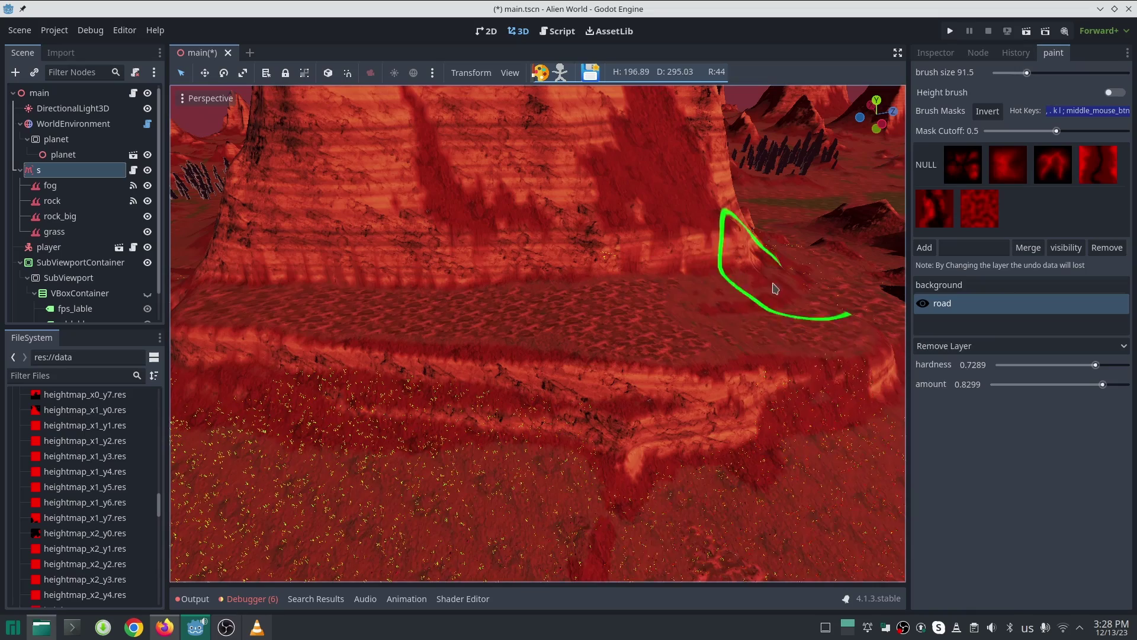
mouse_move(854, 314)
left_mouse_down()
mouse_move(574, 338)
mouse_move(691, 262)
mouse_move(848, 337)
left_mouse_up()
mouse_move(654, 428)
left_mouse_down()
mouse_move(424, 383)
mouse_move(269, 316)
mouse_move(194, 254)
mouse_move(527, 277)
mouse_move(701, 246)
mouse_move(676, 460)
left_mouse_up()
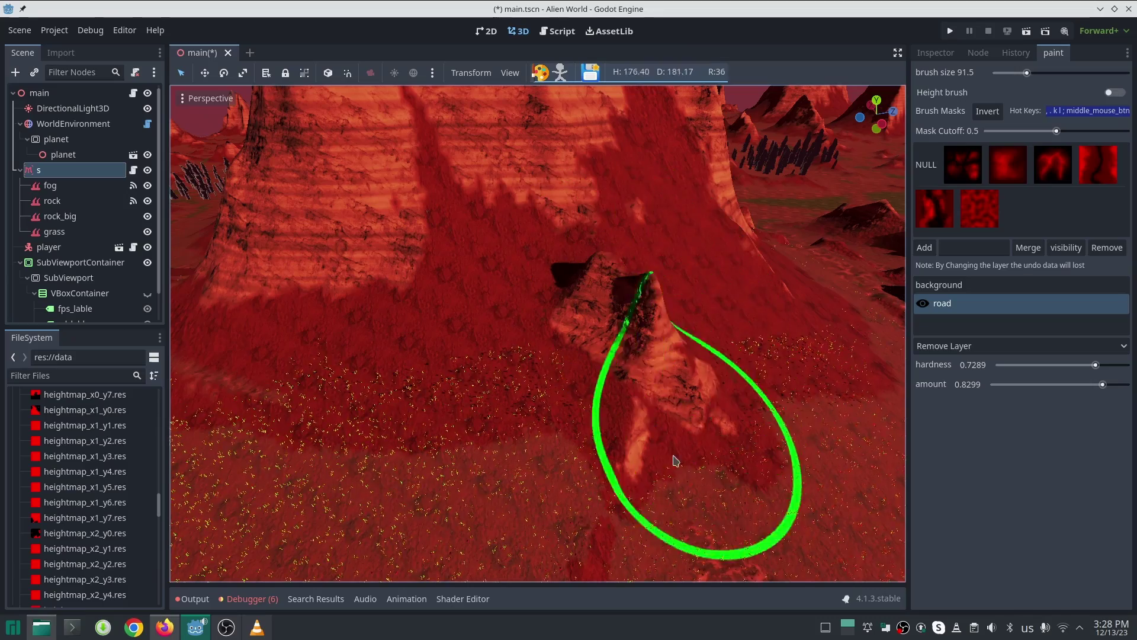
Examine the slopes and rock ridges around the mountain's base from several sides
mouse_move(556, 492)
right_mouse_down()
mouse_move(504, 457)
mouse_move(474, 468)
mouse_move(570, 458)
right_mouse_up()
middle_click_drag(565, 290, 787, 357)
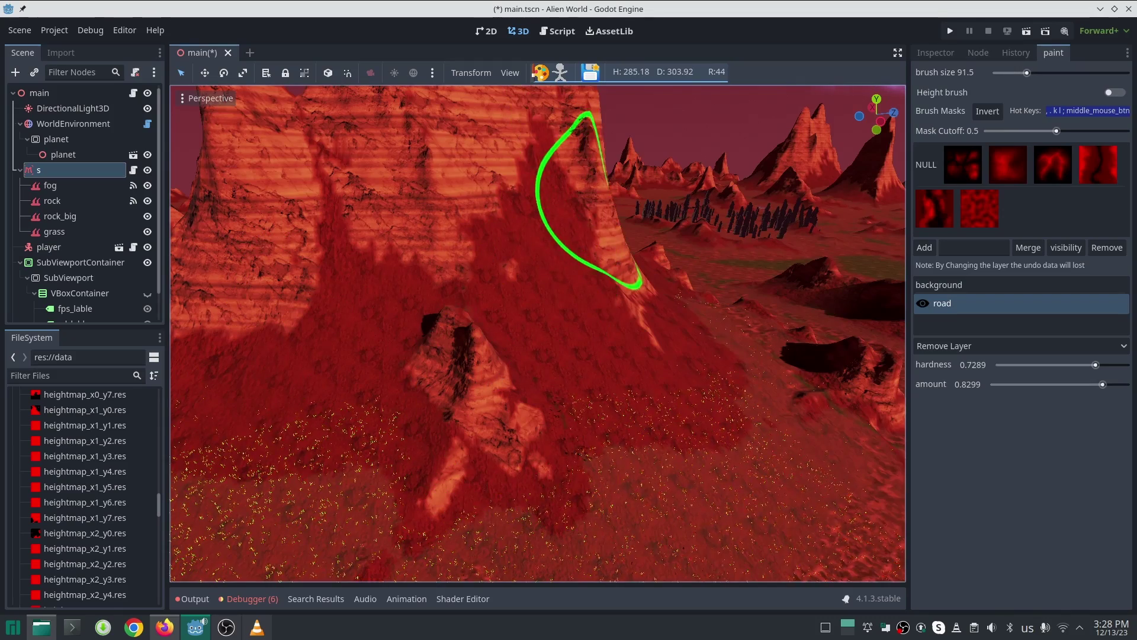
right_click_drag(590, 201, 603, 190)
key("a")
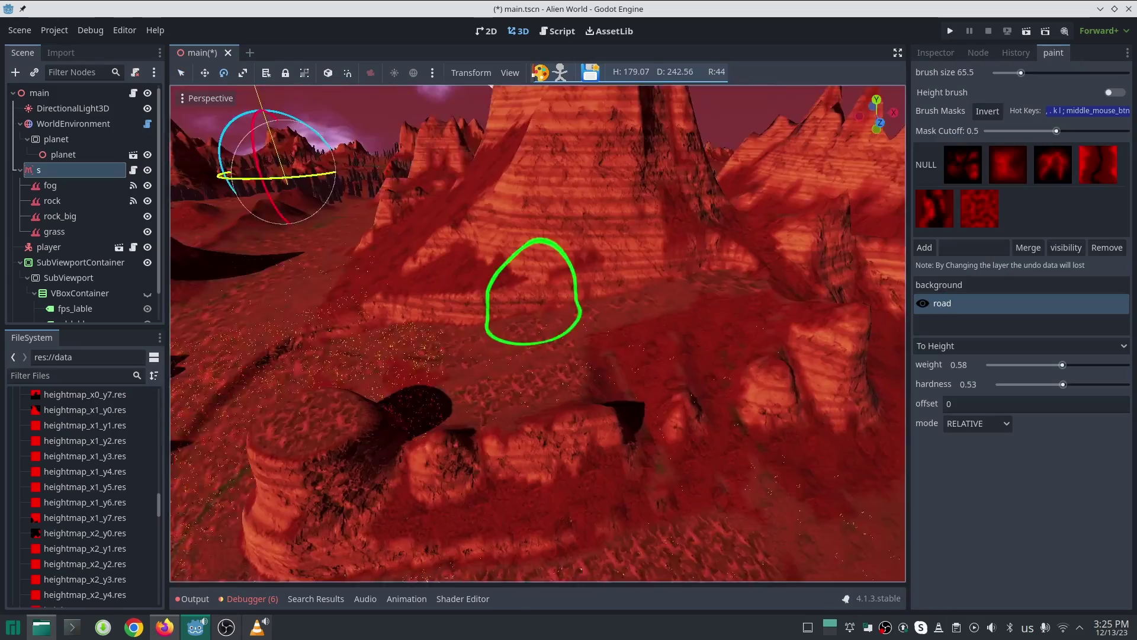
middle_click_drag(528, 287, 705, 212)
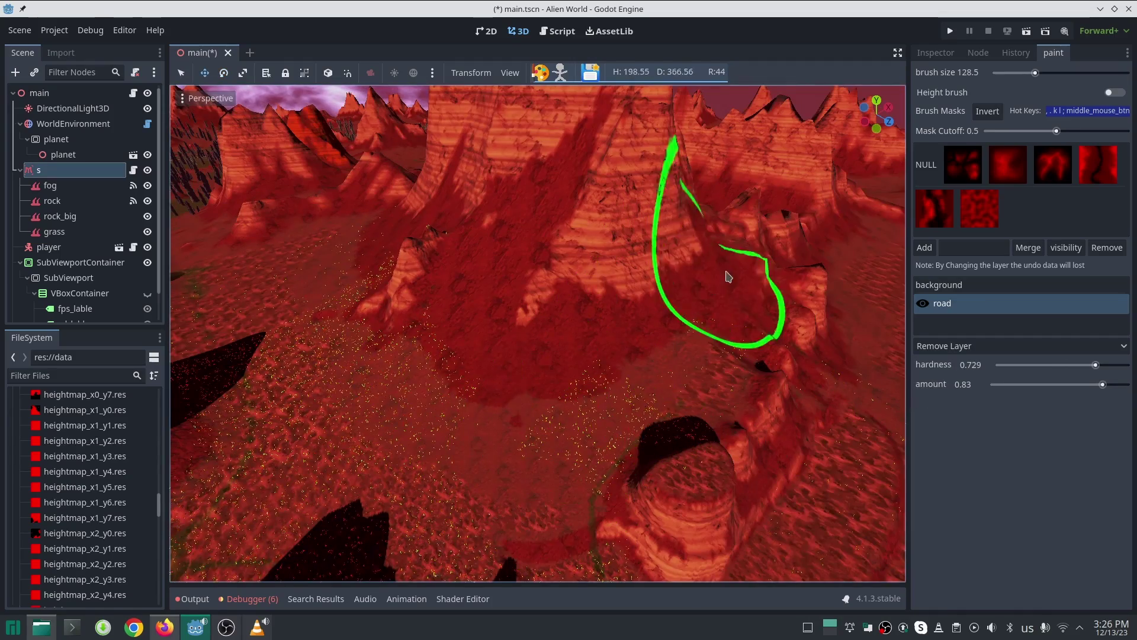
key("w")
key("d")
right_click_drag(723, 227, 569, 320)
middle_click_drag(592, 240, 795, 238)
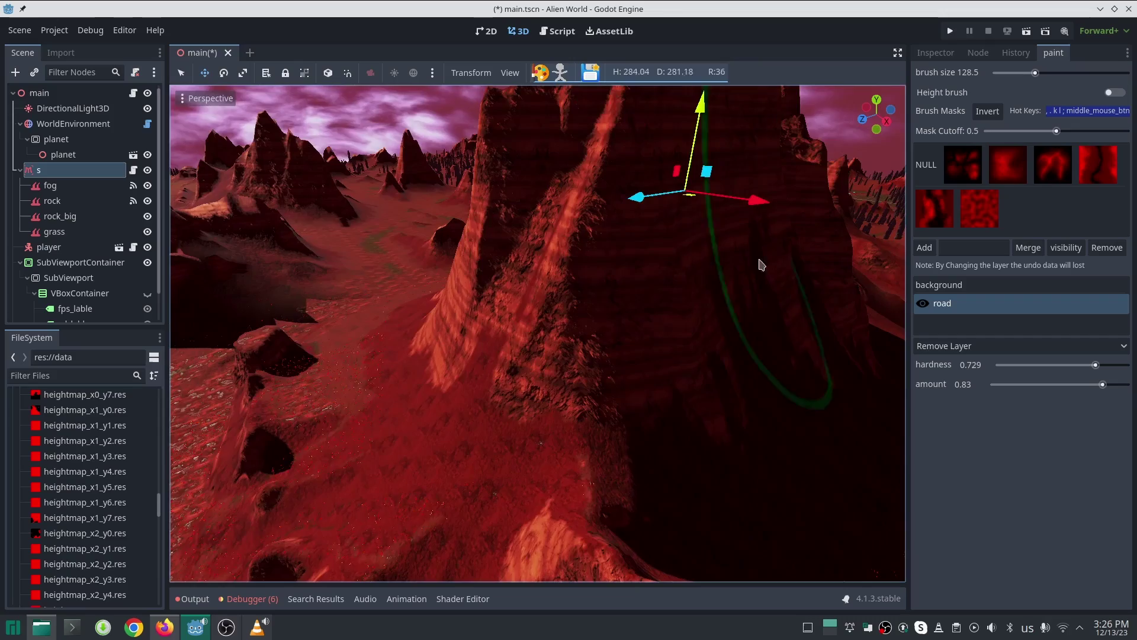
key("d")
key("w")
right_click_drag(655, 363, 568, 320)
key("d")
right_click_drag(591, 358, 562, 320)
middle_click_drag(710, 326, 821, 324)
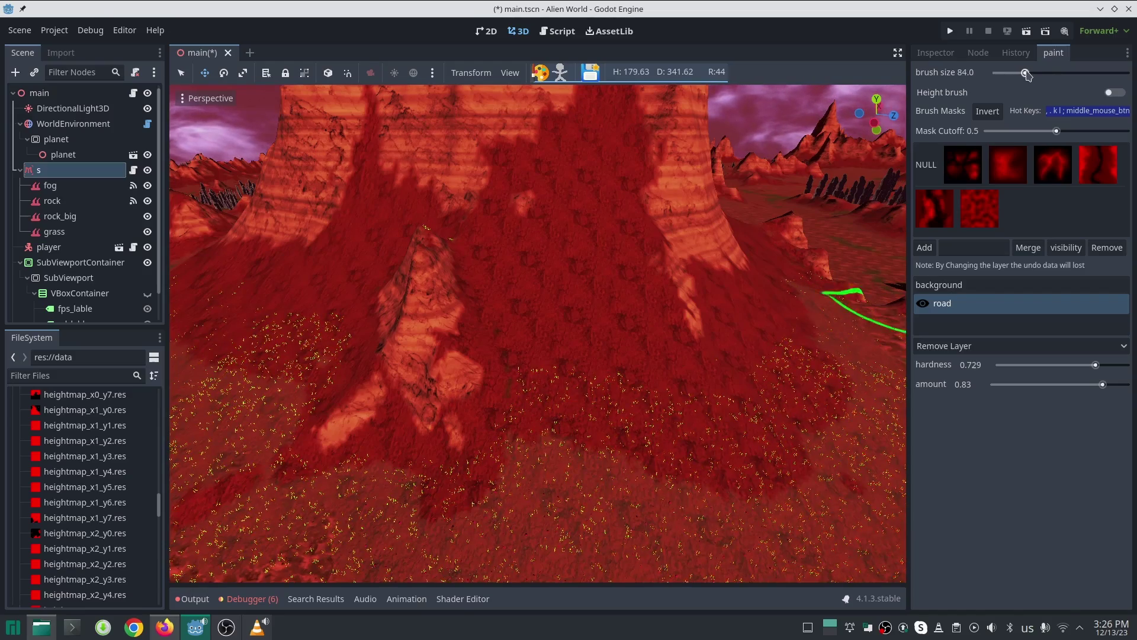
Set the brush size to 99.5 and switch the road layer's brush back to To Height
left_click_drag(1026, 72, 1029, 73)
left_click(975, 346)
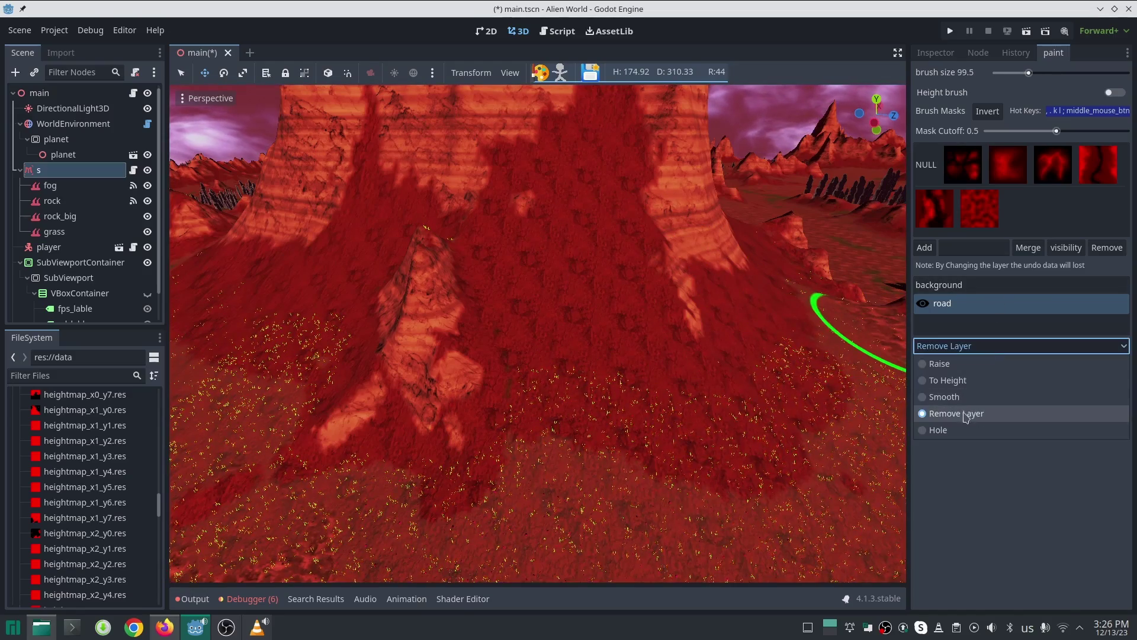
left_click(973, 383)
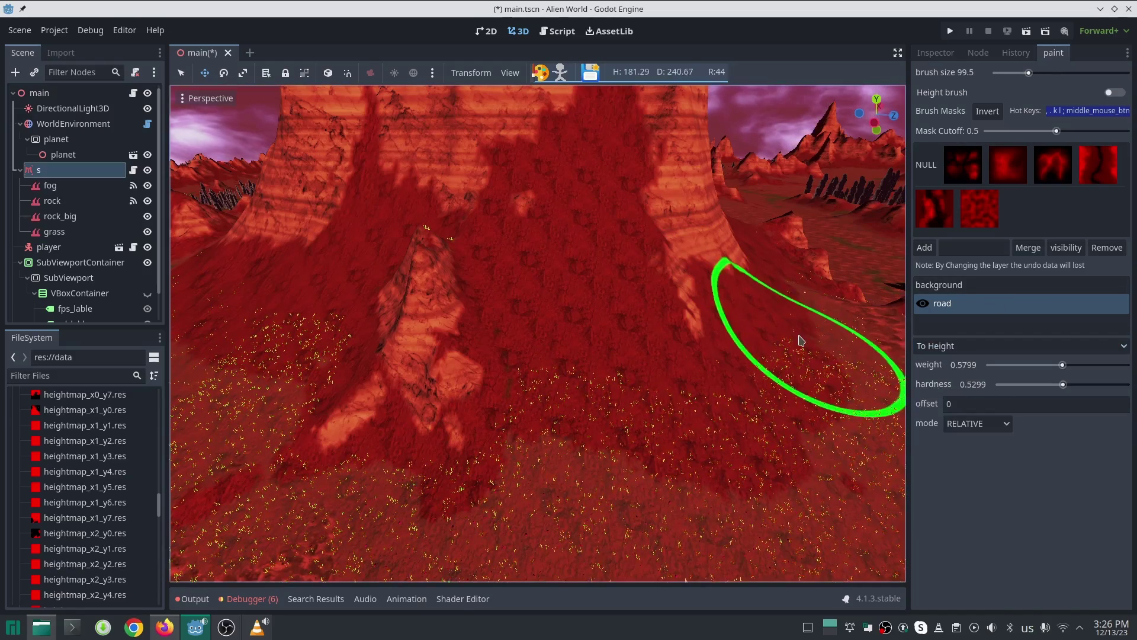